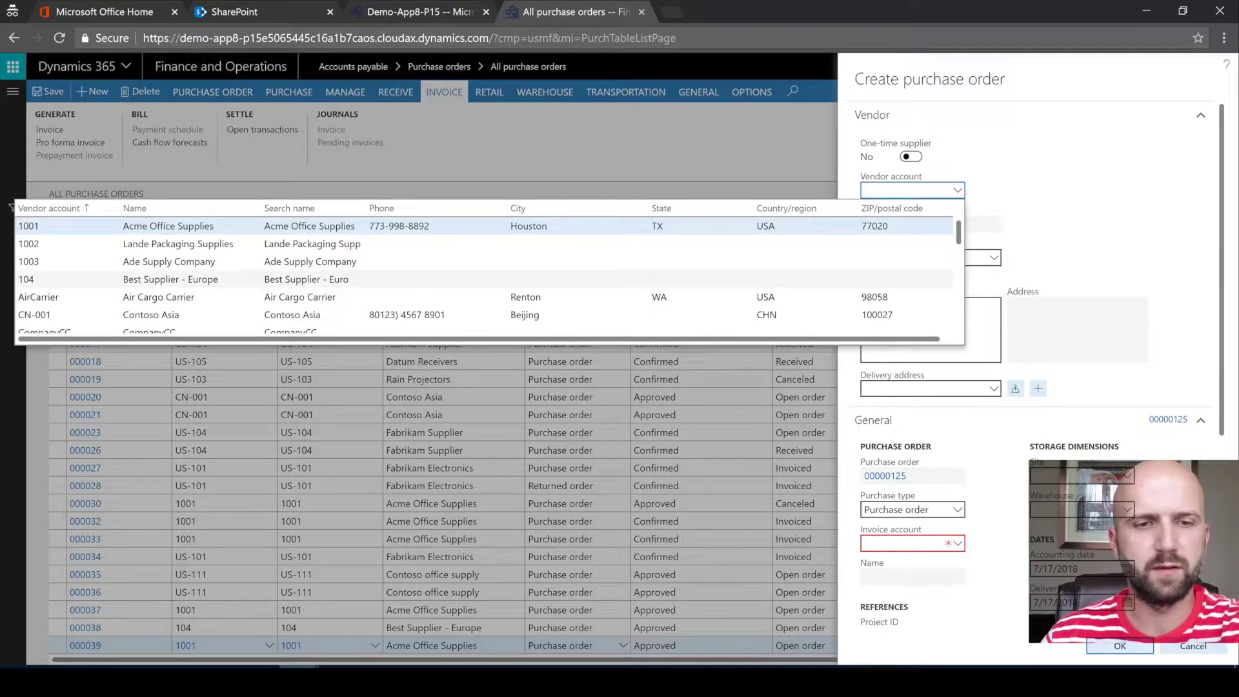
- Create a purchase order for vendor 1003 with an item 150 line at site 1, warehouse 11
left_click(168, 261)
left_click(1092, 647)
type("150")
key("Tab")
key("Tab")
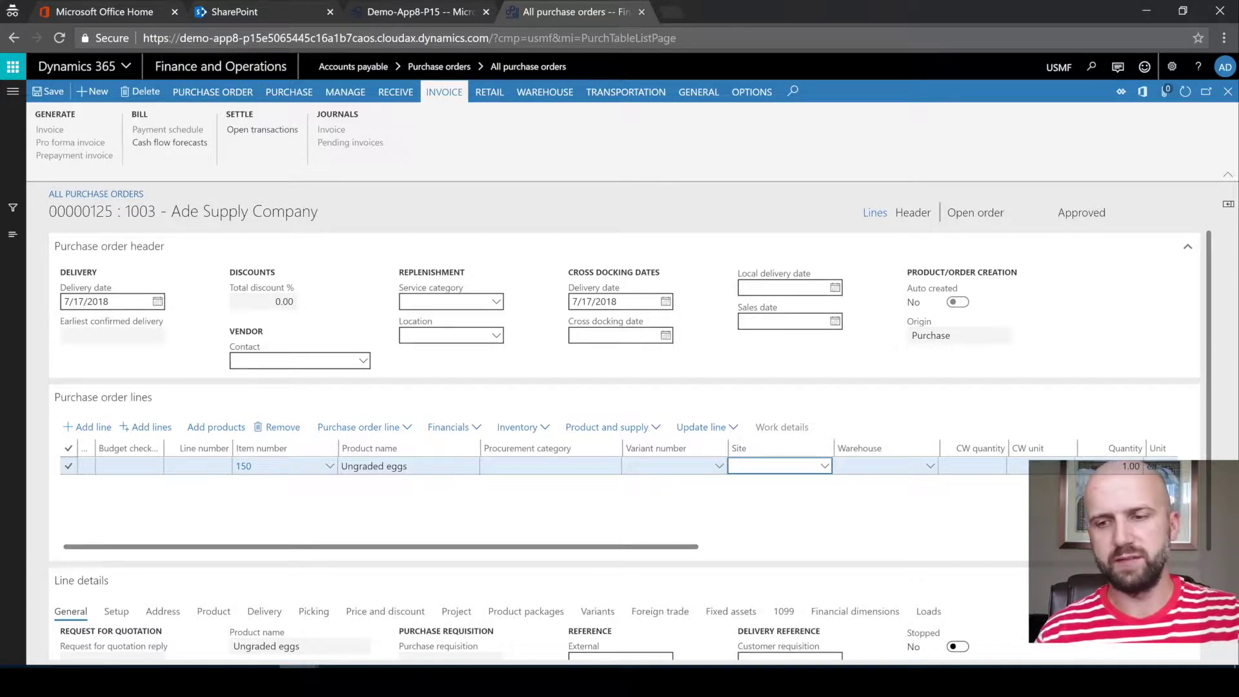
key("Tab")
type("11")
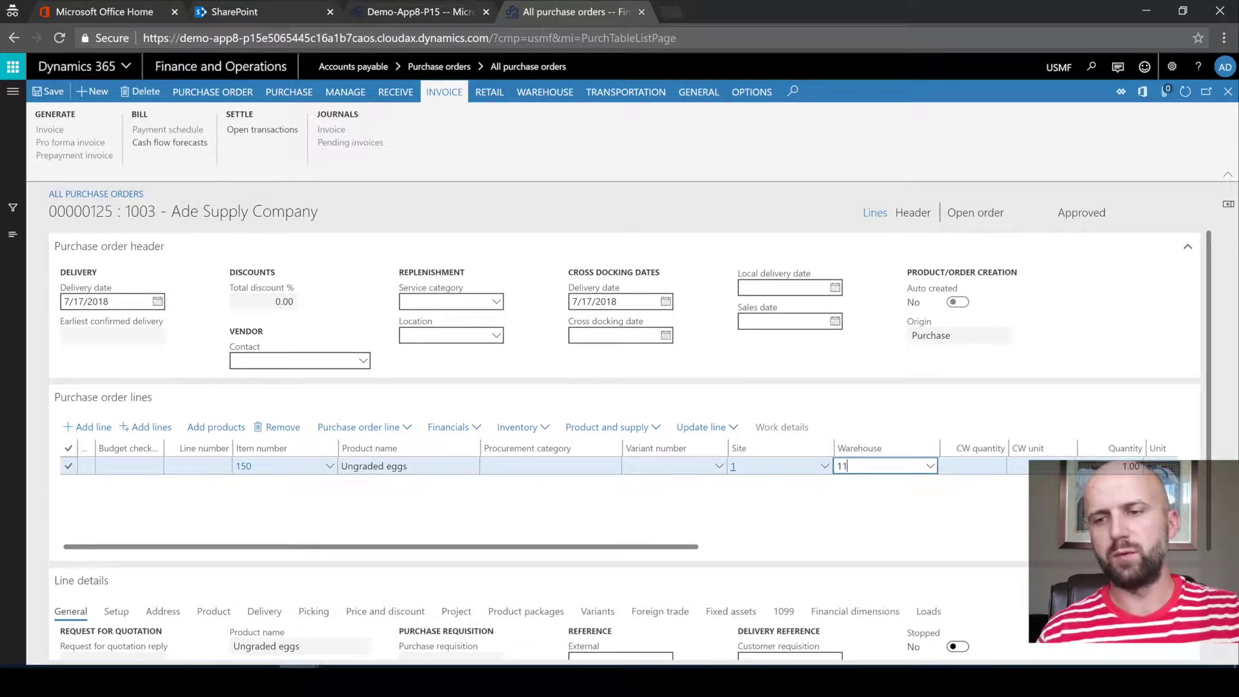
key("Tab")
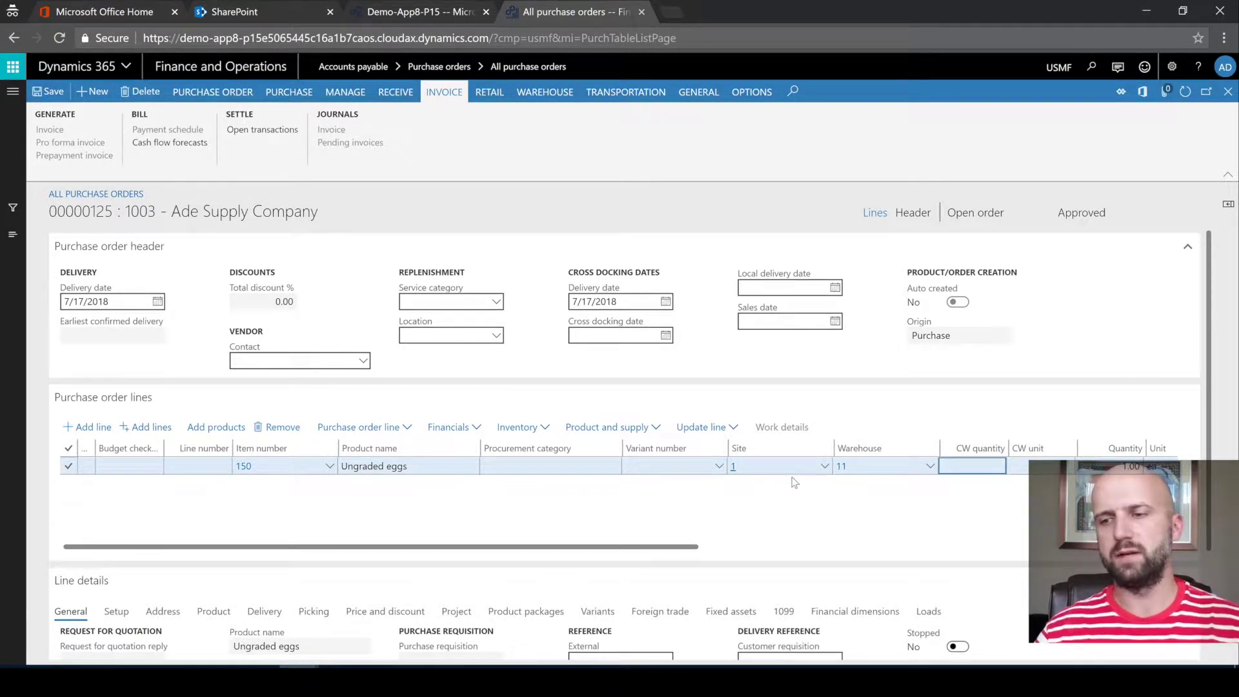
key("Tab")
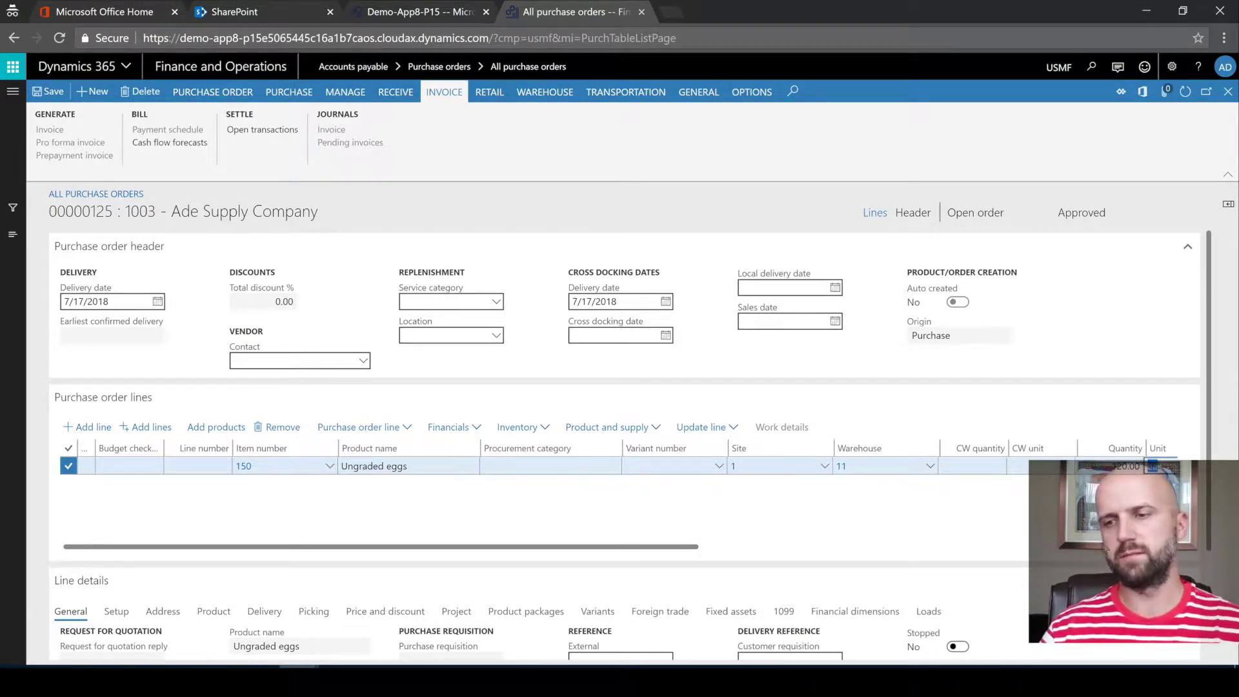
left_click(287, 95)
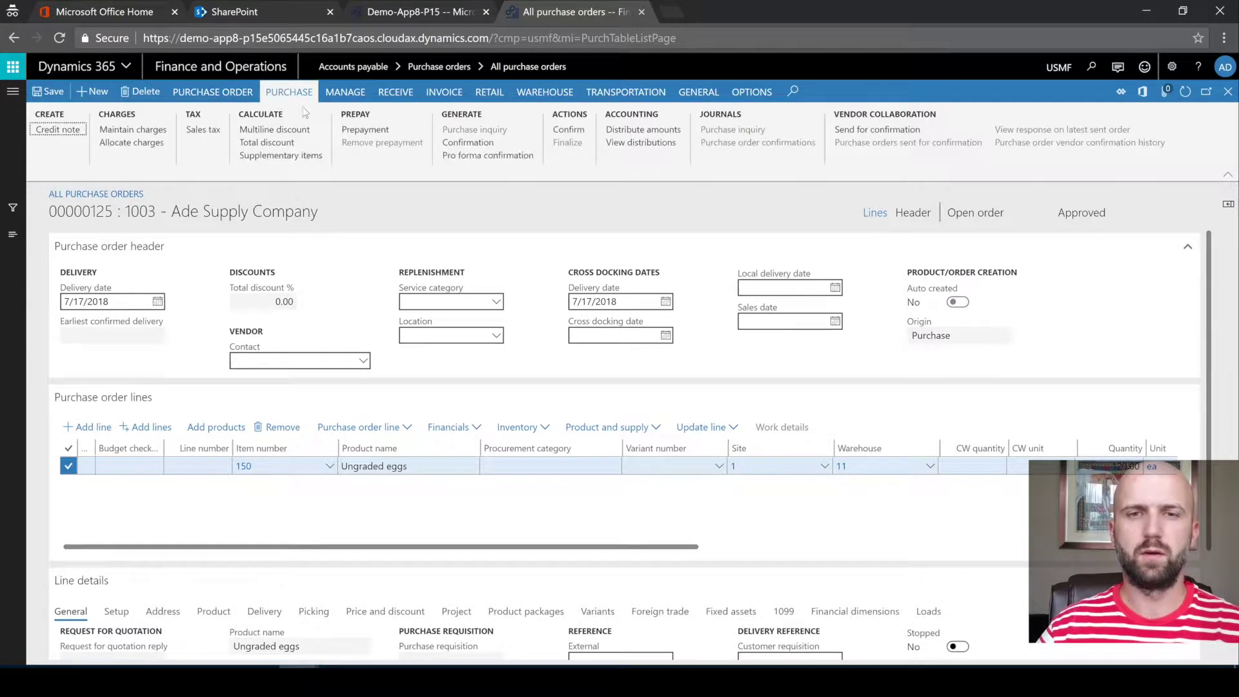
- Confirm purchase order 00000125 and post its product receipt
left_click(567, 132)
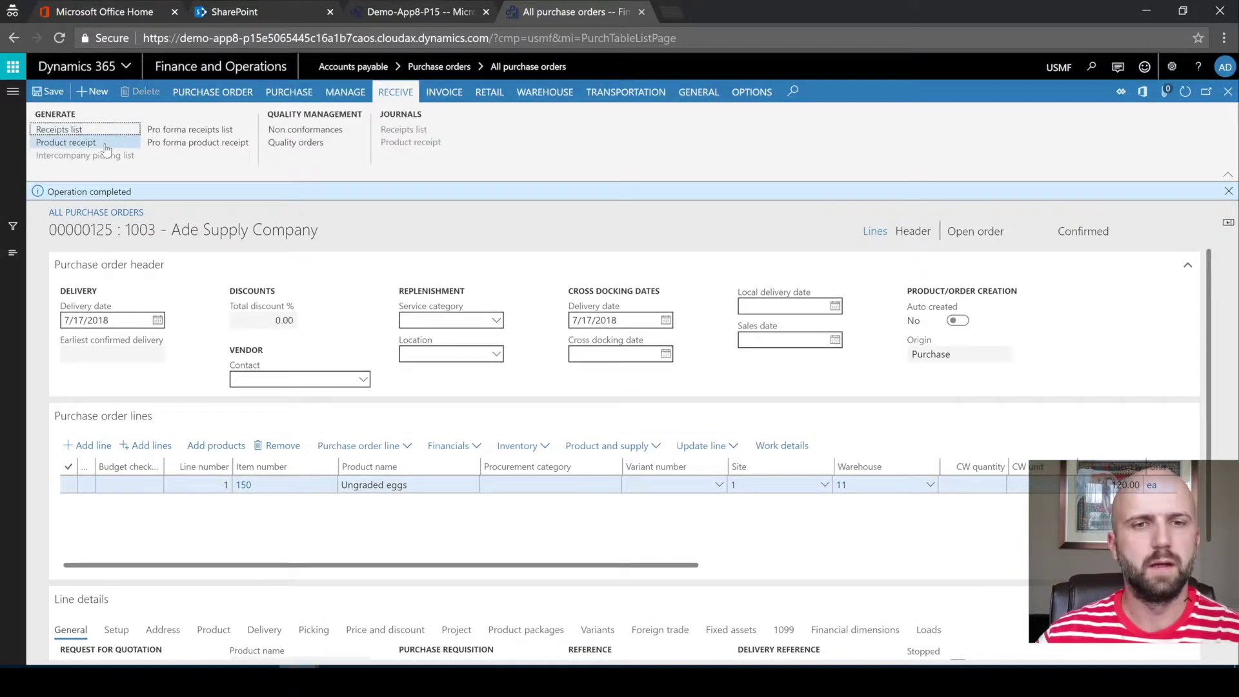
left_click(102, 143)
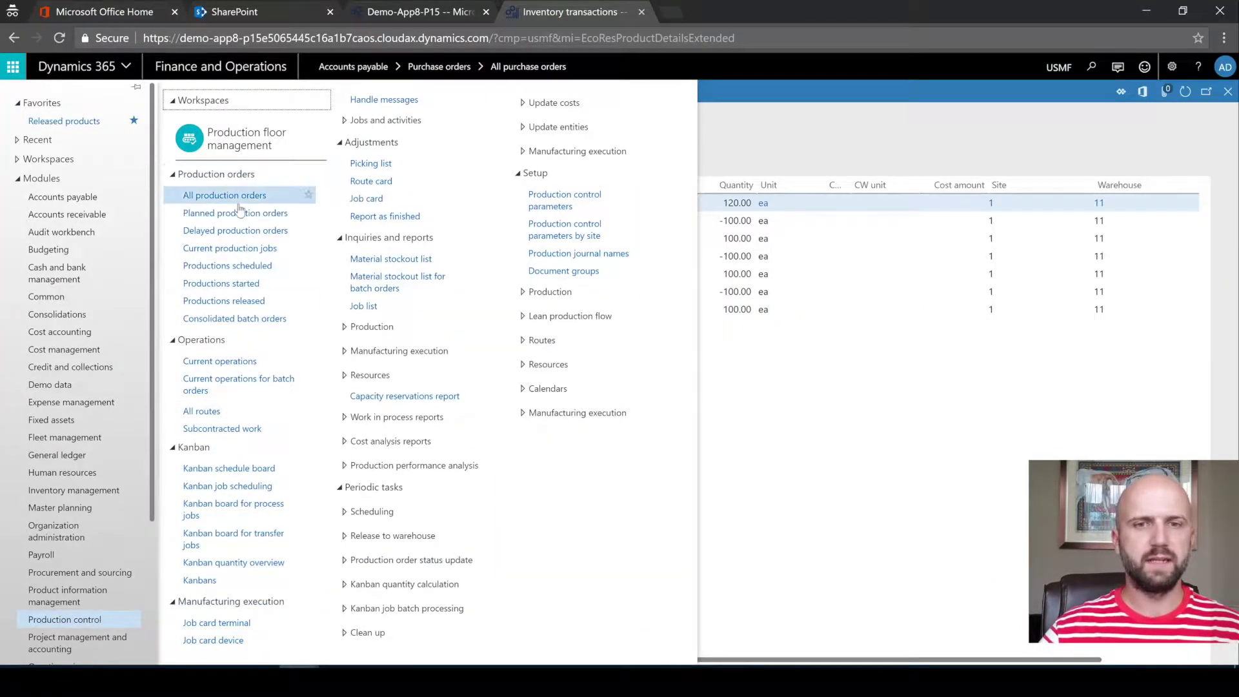
- Start a new batch order for item 100 using the active formula and route versions
key("Escape")
key("alt+Left")
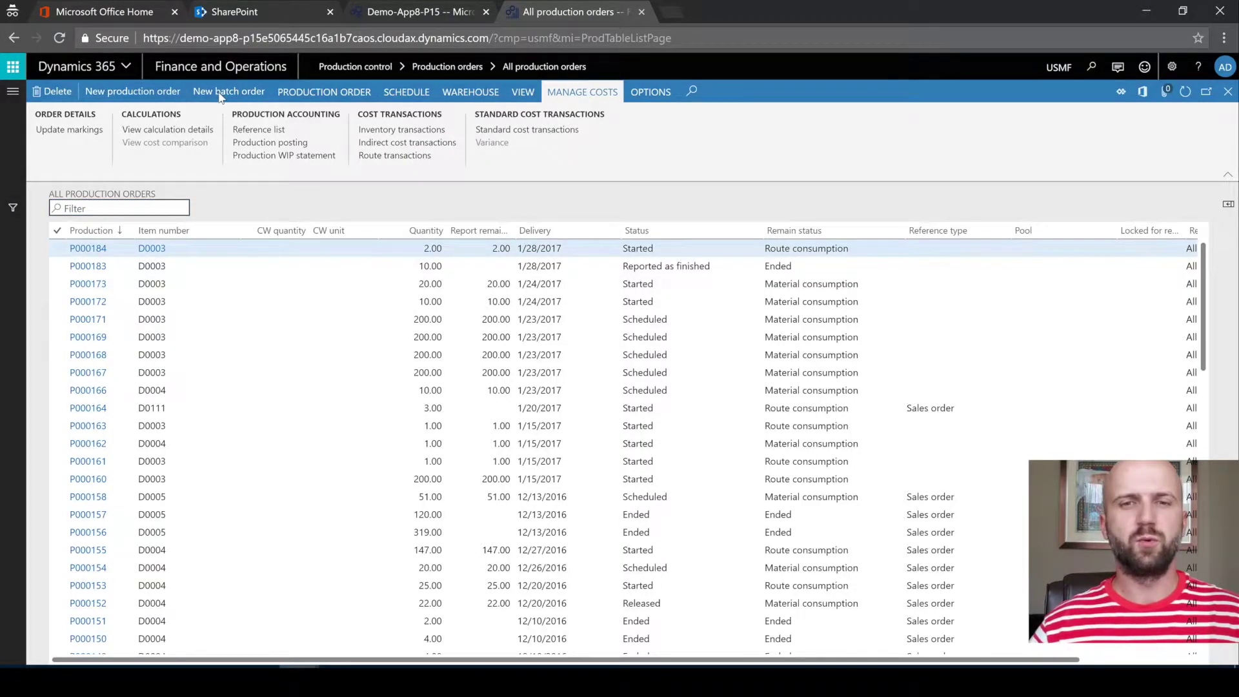
left_click(220, 97)
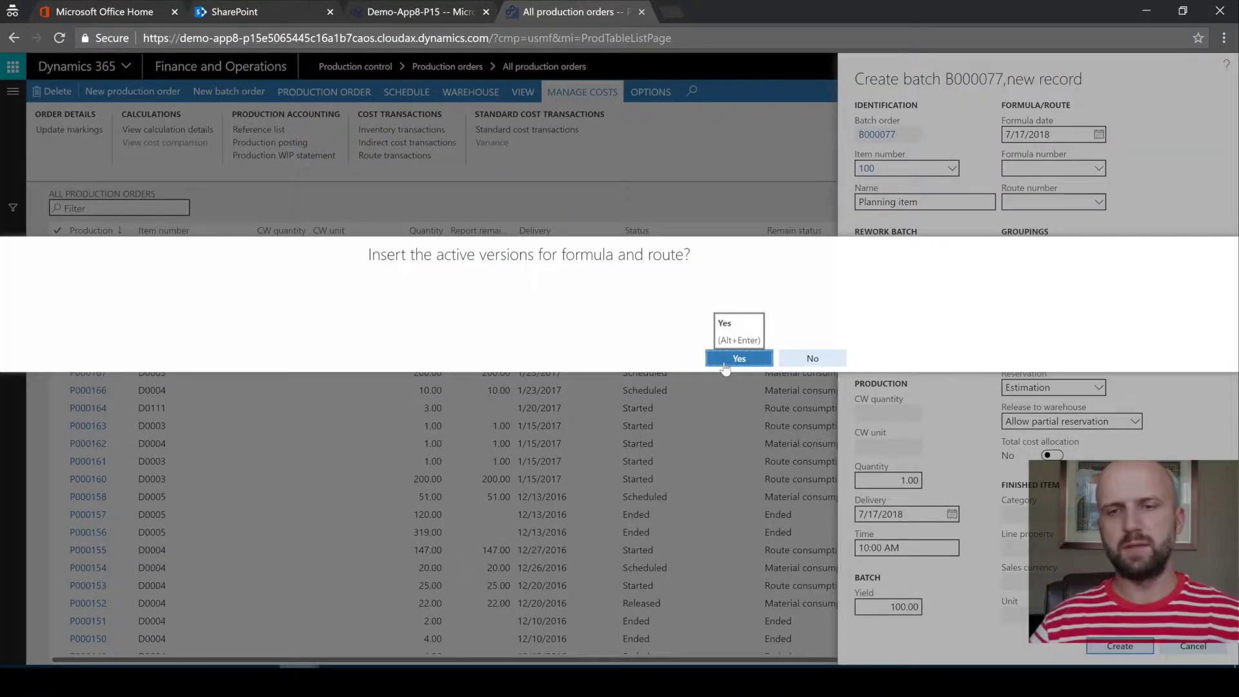
left_click(728, 366)
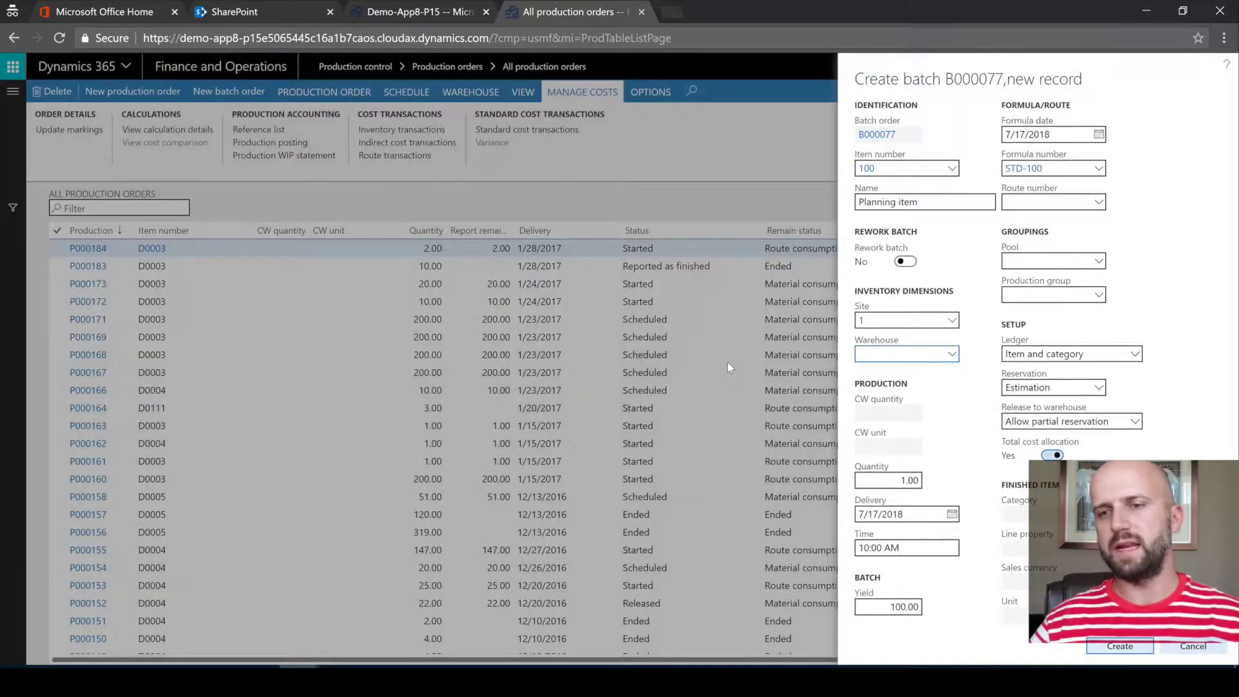
- Set warehouse 11 and quantity 120 on batch B000077, then view item 100's details
type("11")
key("Tab")
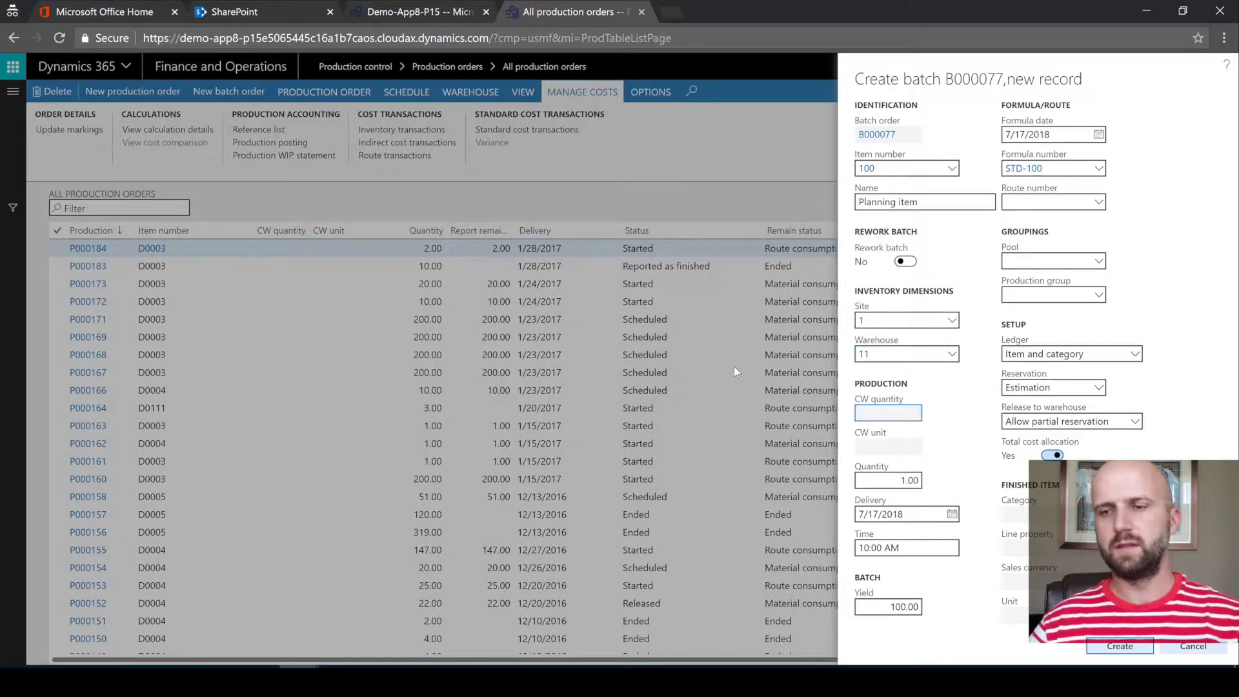
key("Tab")
type("120")
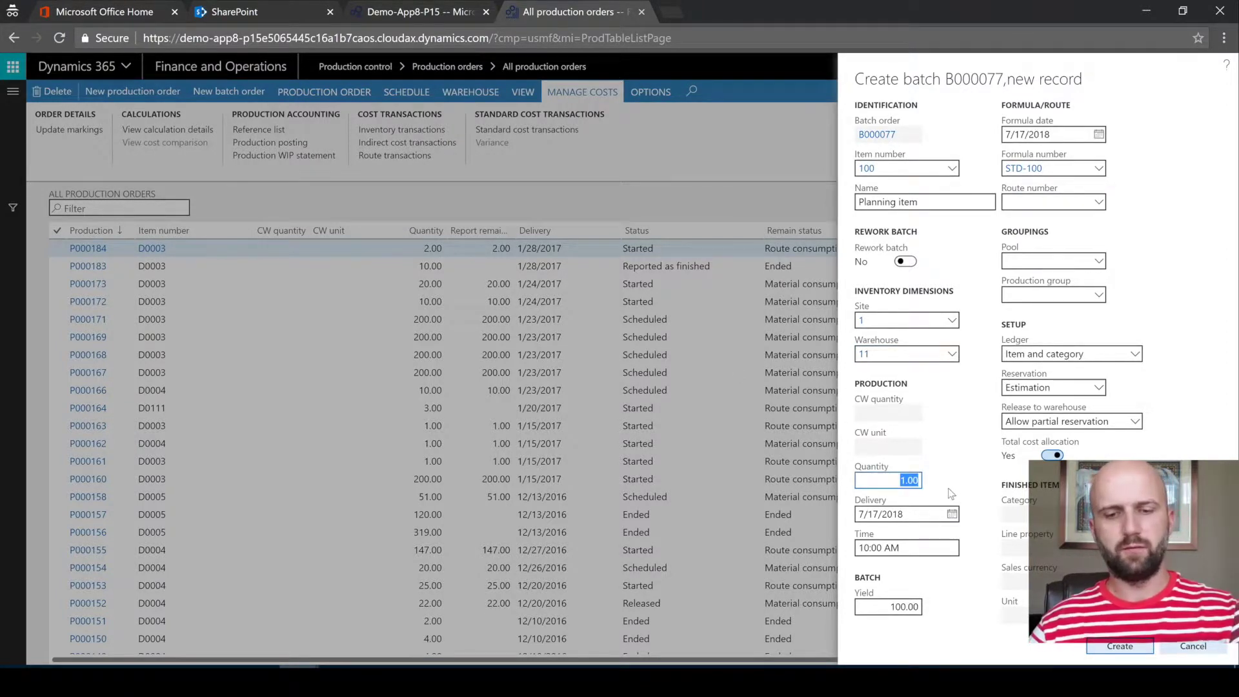
key("Tab")
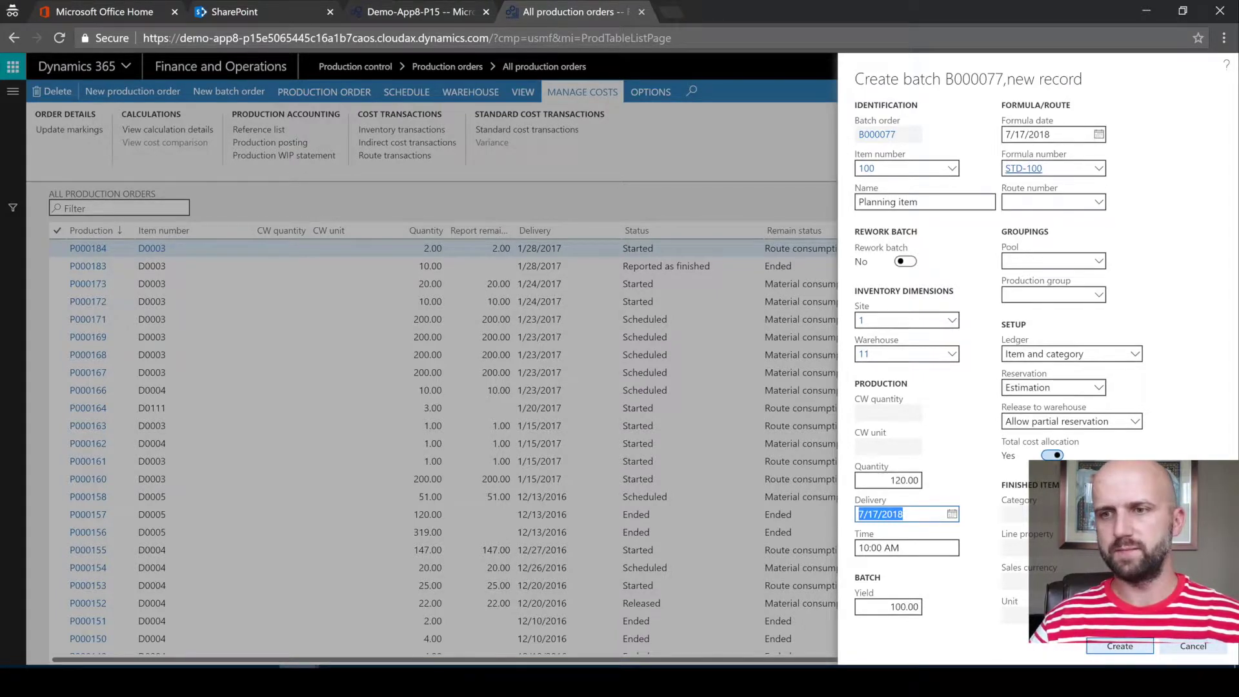
left_click(867, 168)
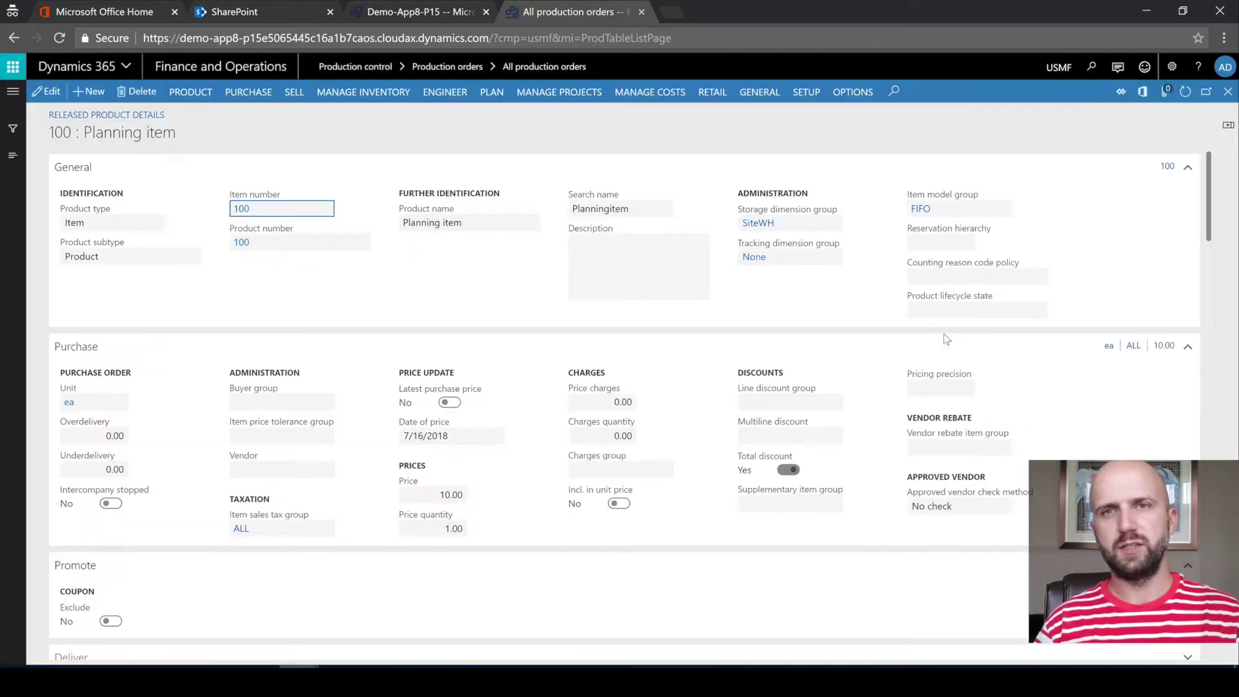
- Review formula STD-100's line item 150 and its co-products 201, 202 and 203
scroll(1119, 482, "down", 8)
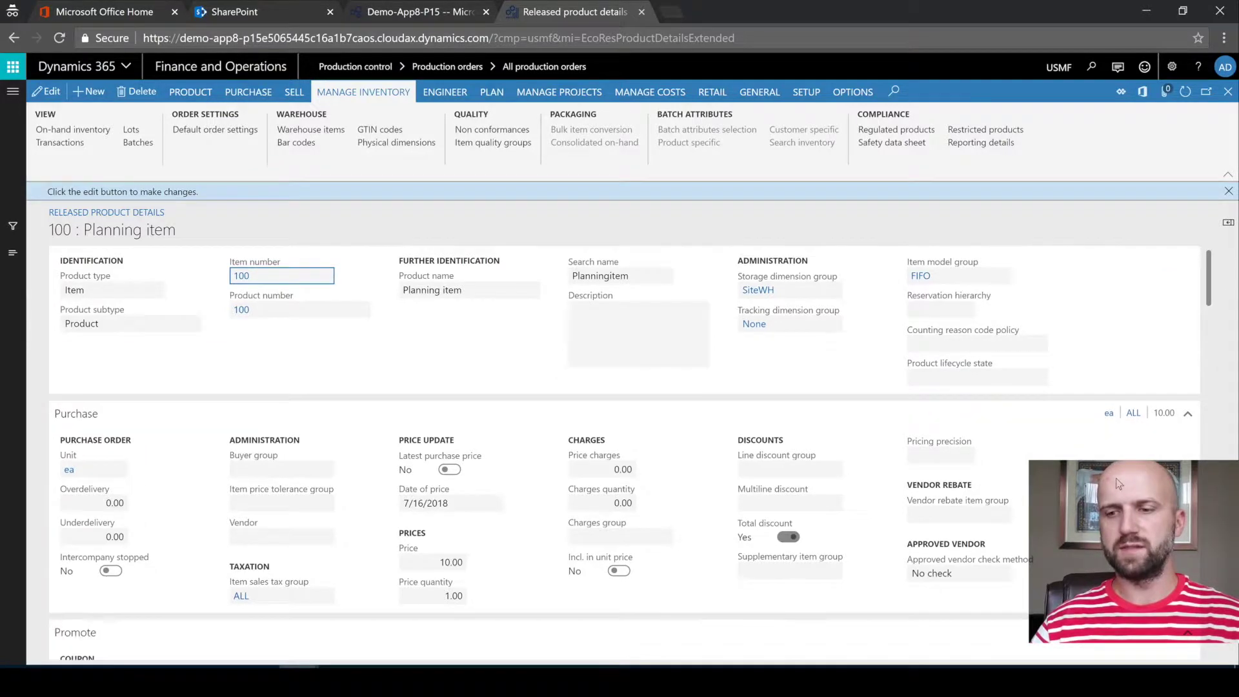
scroll(1119, 482, "down", 10)
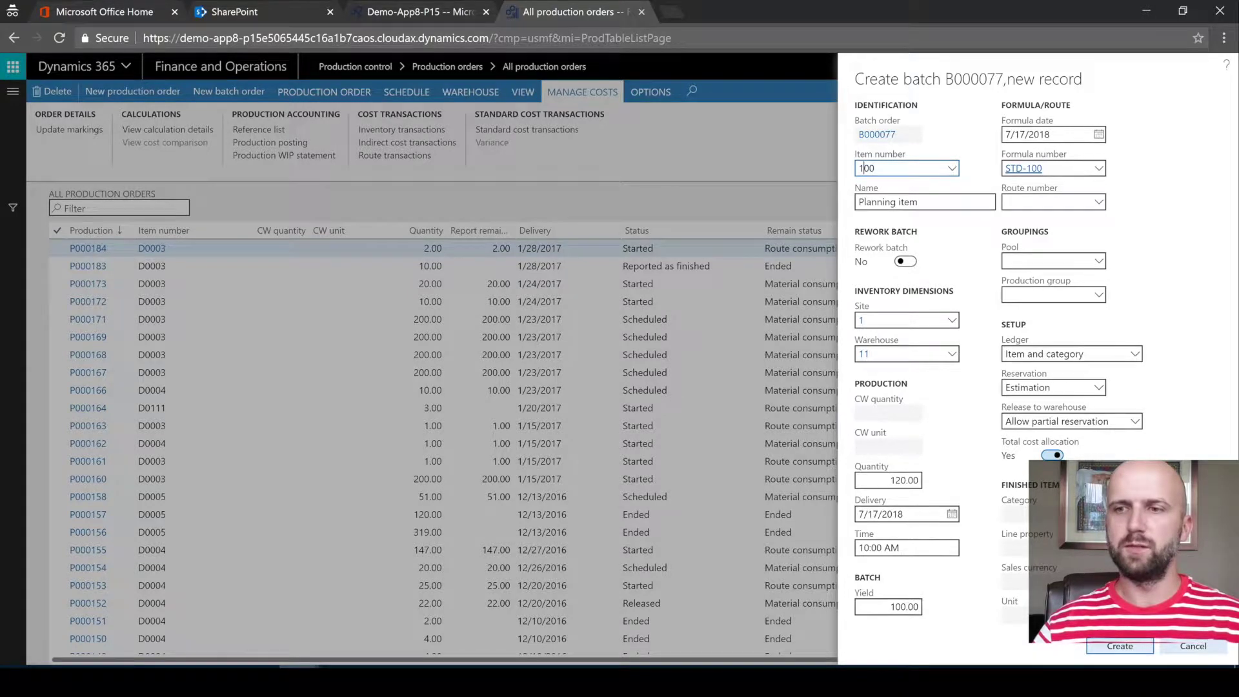
left_click(1025, 169)
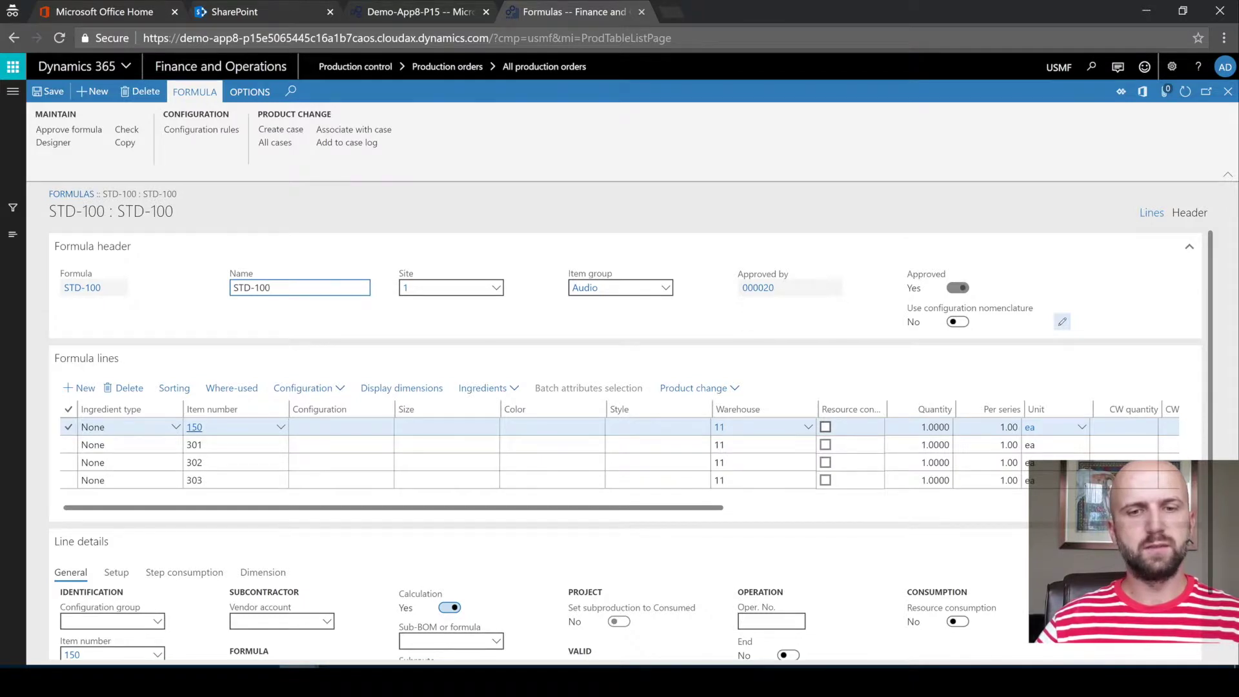
left_click(185, 429)
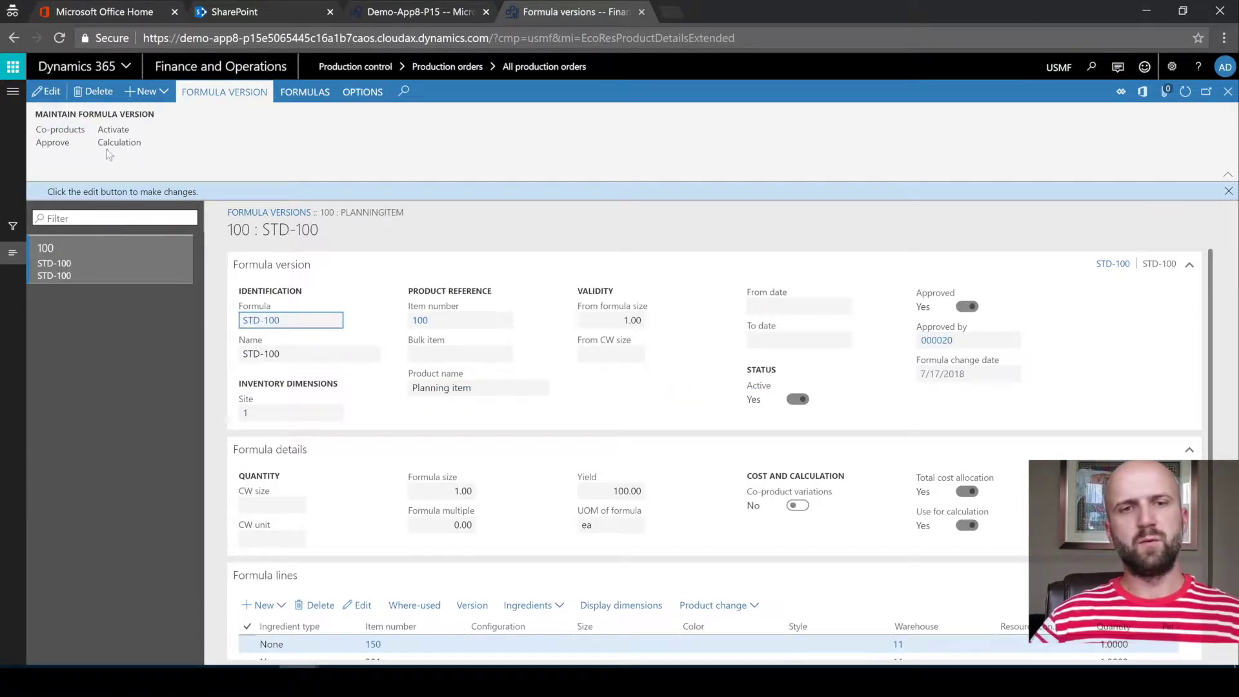
left_click(80, 135)
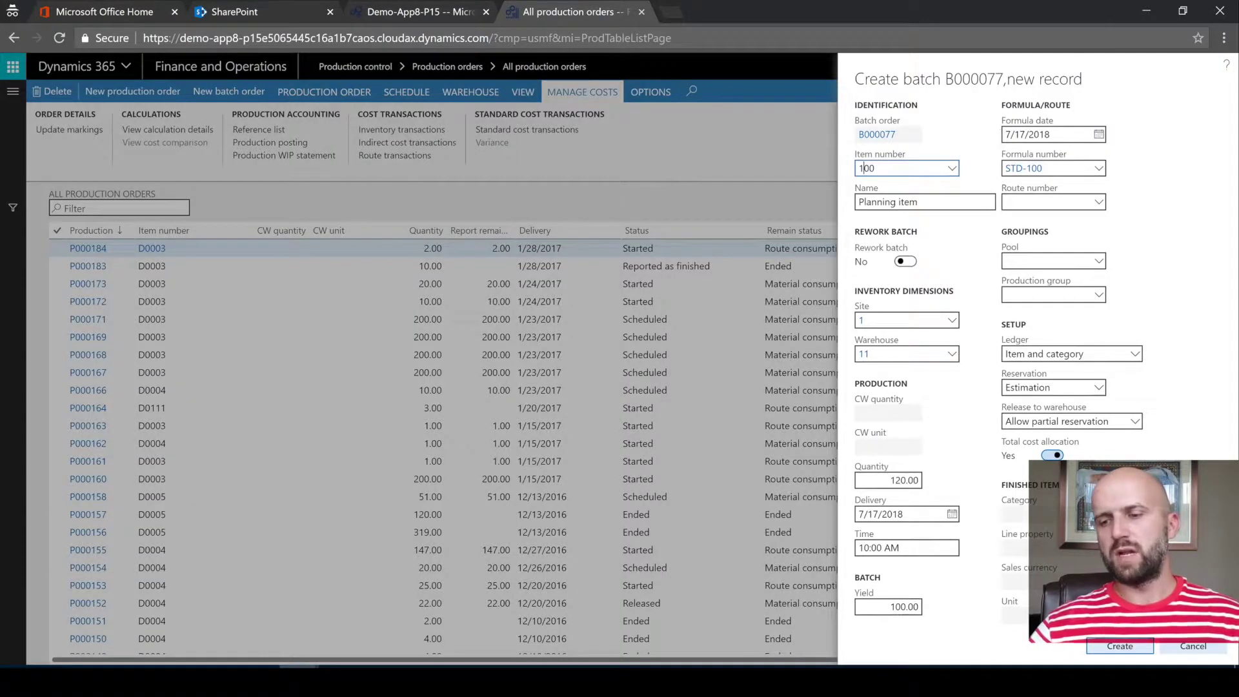
- Create batch order B000077, estimate it, and start it with its picking list posted
left_click(1120, 648)
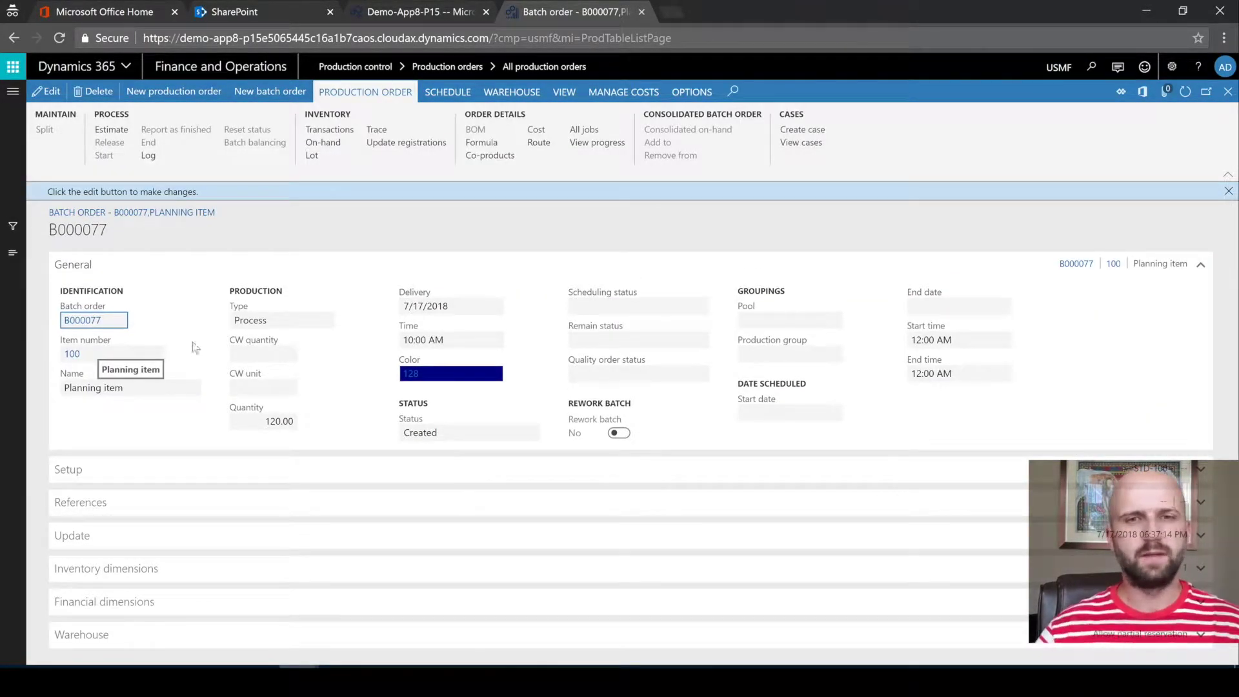
left_click(111, 130)
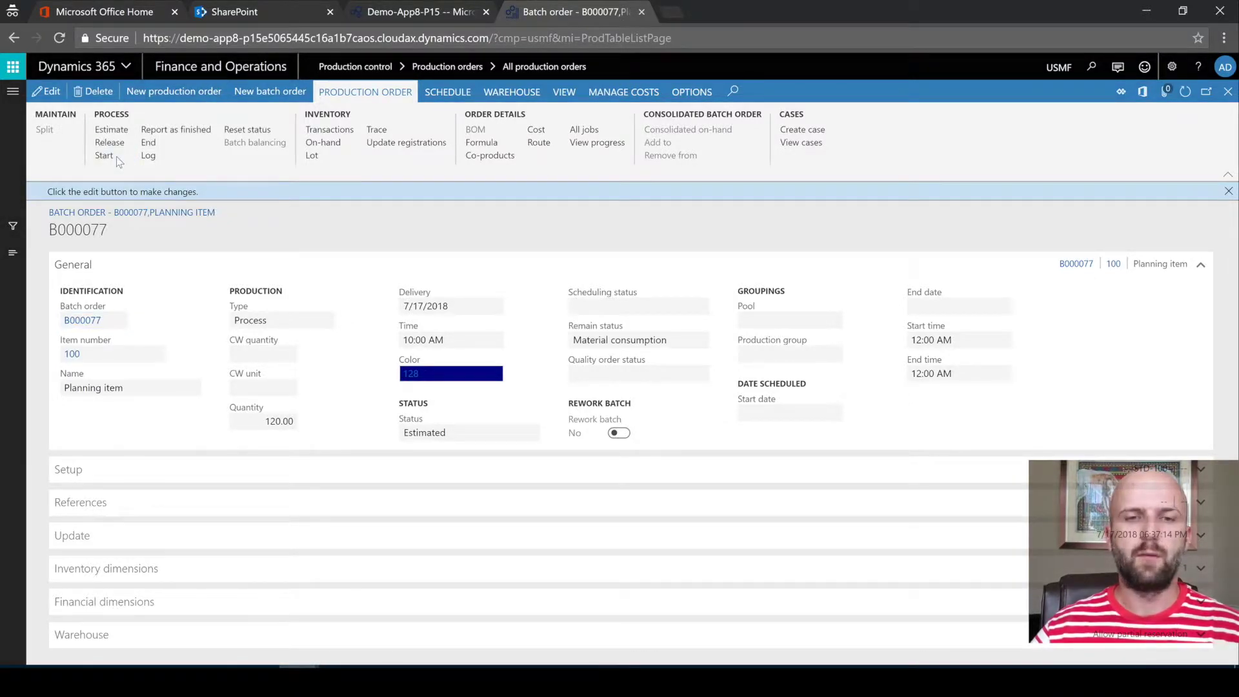
left_click(104, 155)
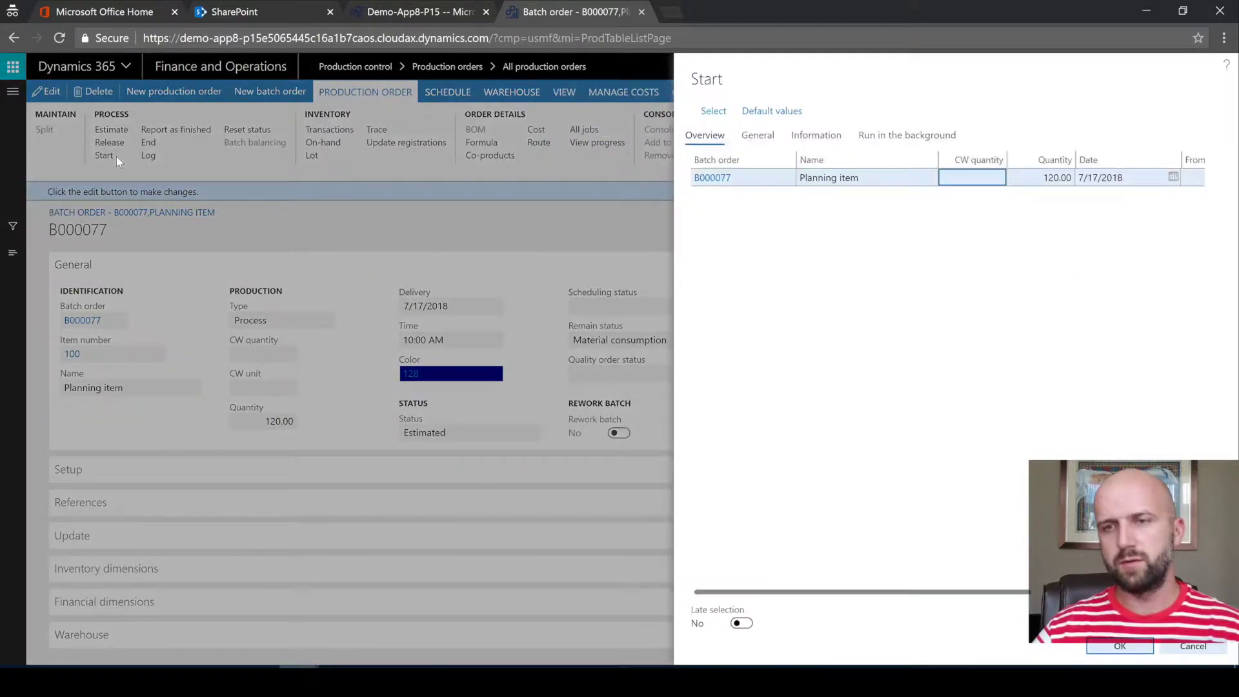
left_click(1115, 647)
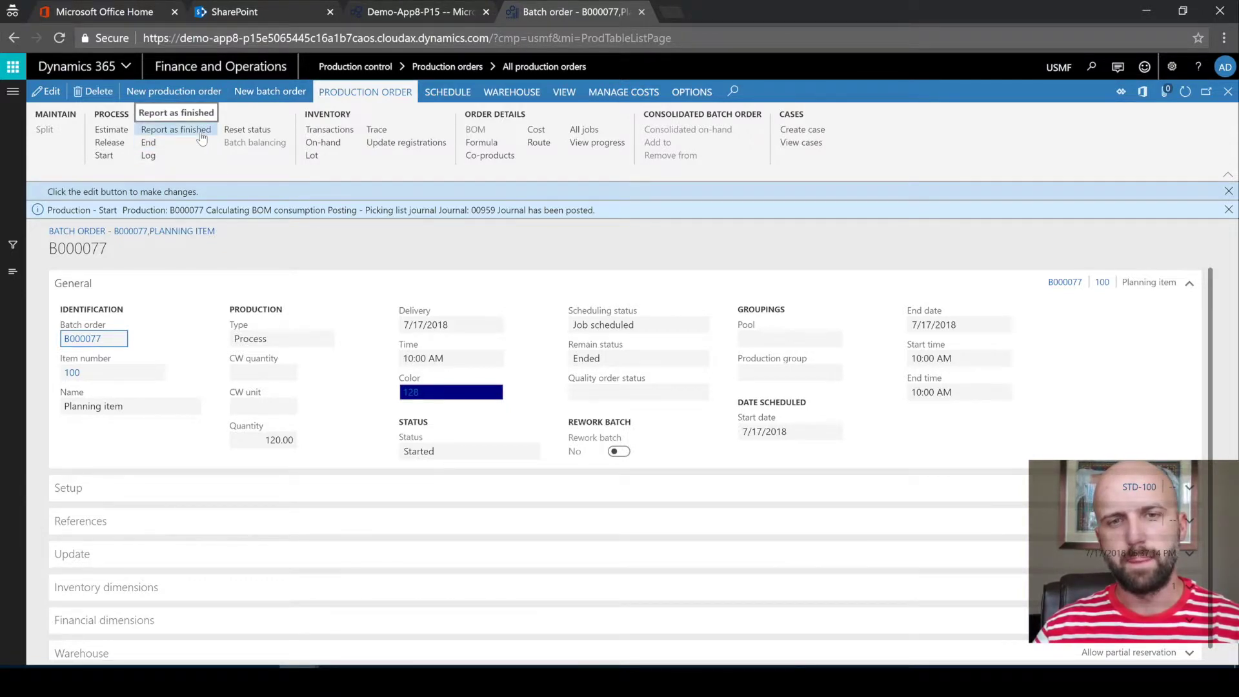
- Report B000077 as finished with good quantities 60 Medium, 50 Large and 10 XL
left_click(202, 137)
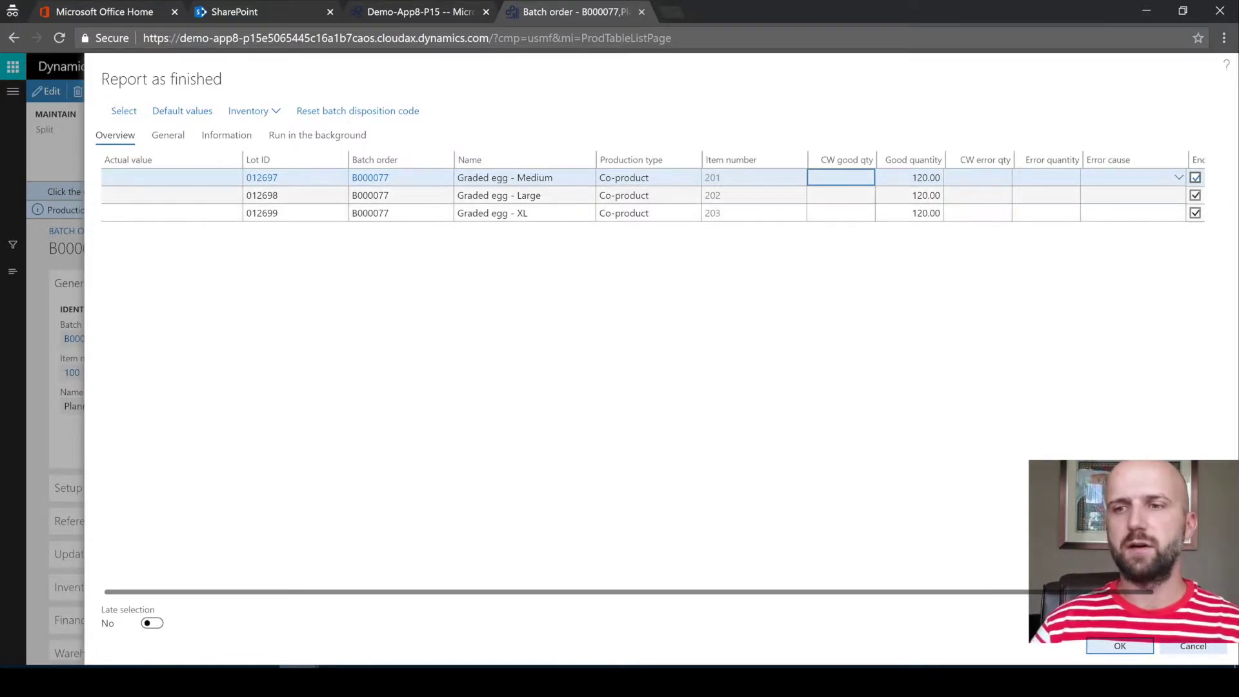
left_click(910, 178)
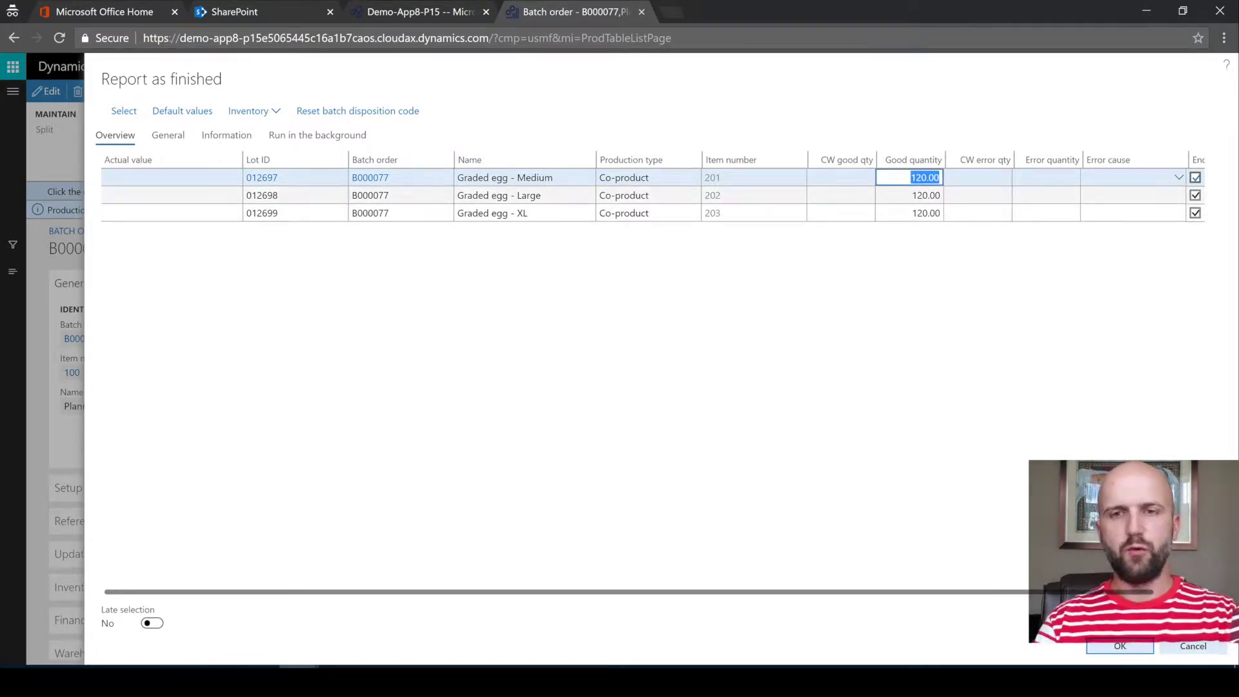
type("60")
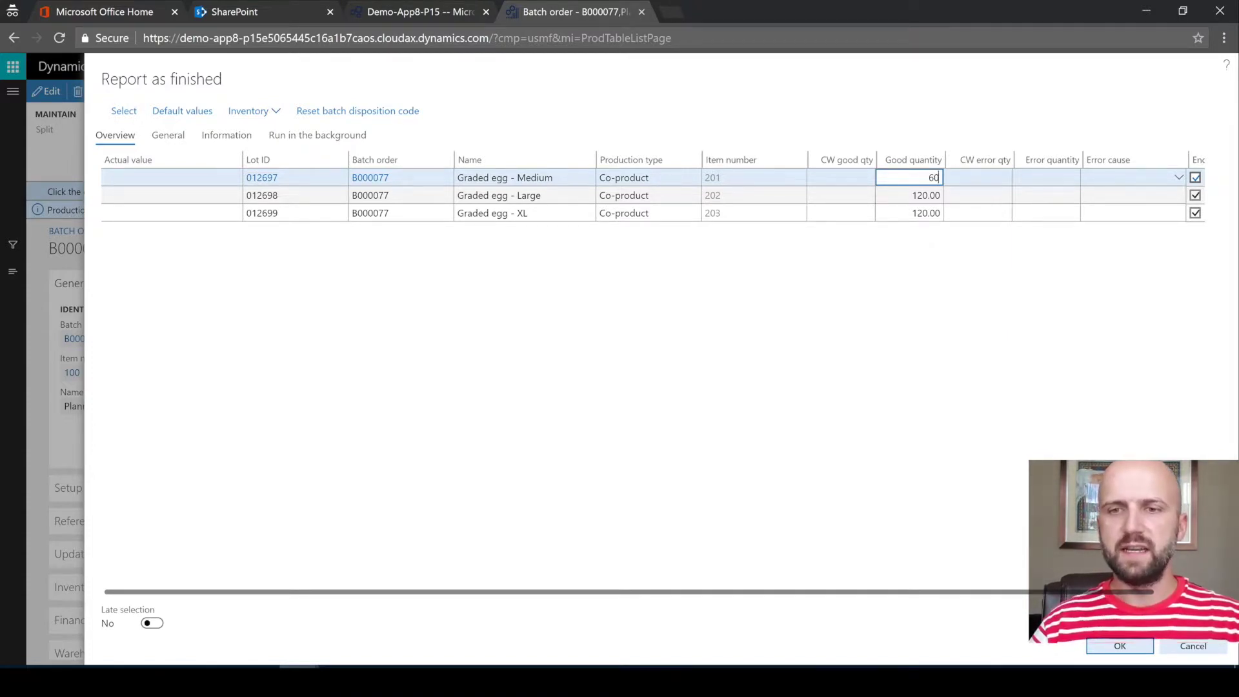
left_click(910, 195)
type("50")
left_click(911, 213)
type("10")
left_click(910, 195)
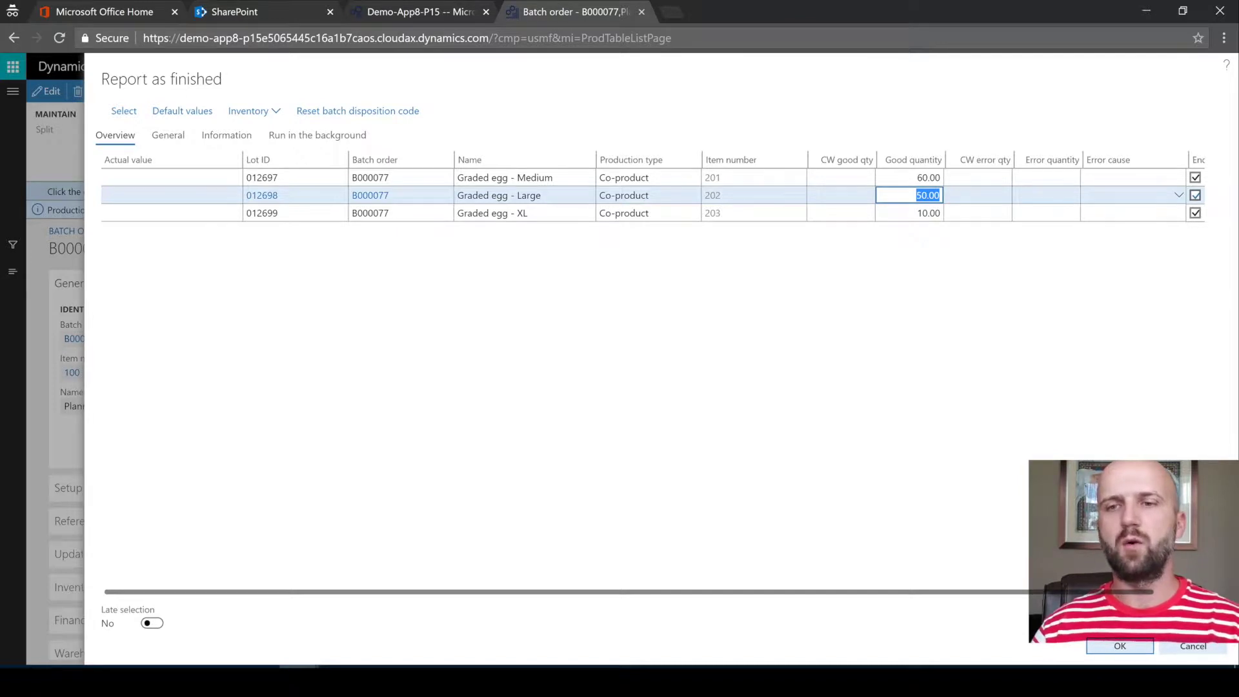
left_click(1131, 648)
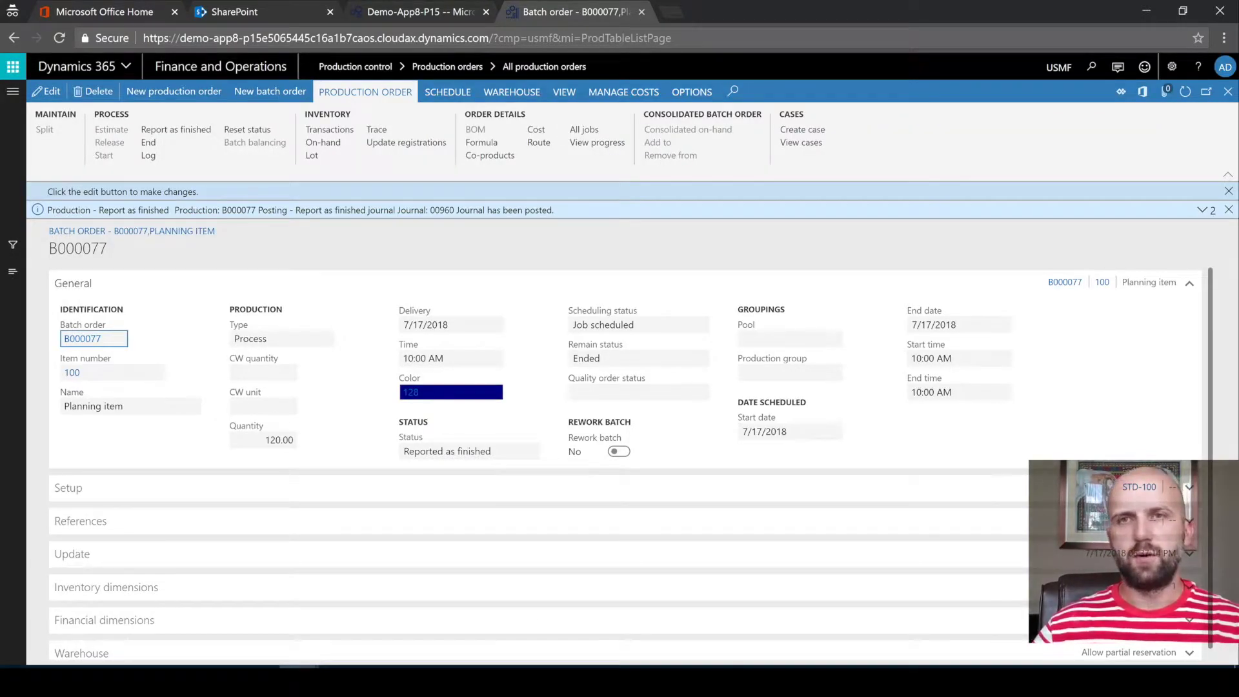
- Show the inventory flow slide, then display B000077's formula lines
left_click(610, 664)
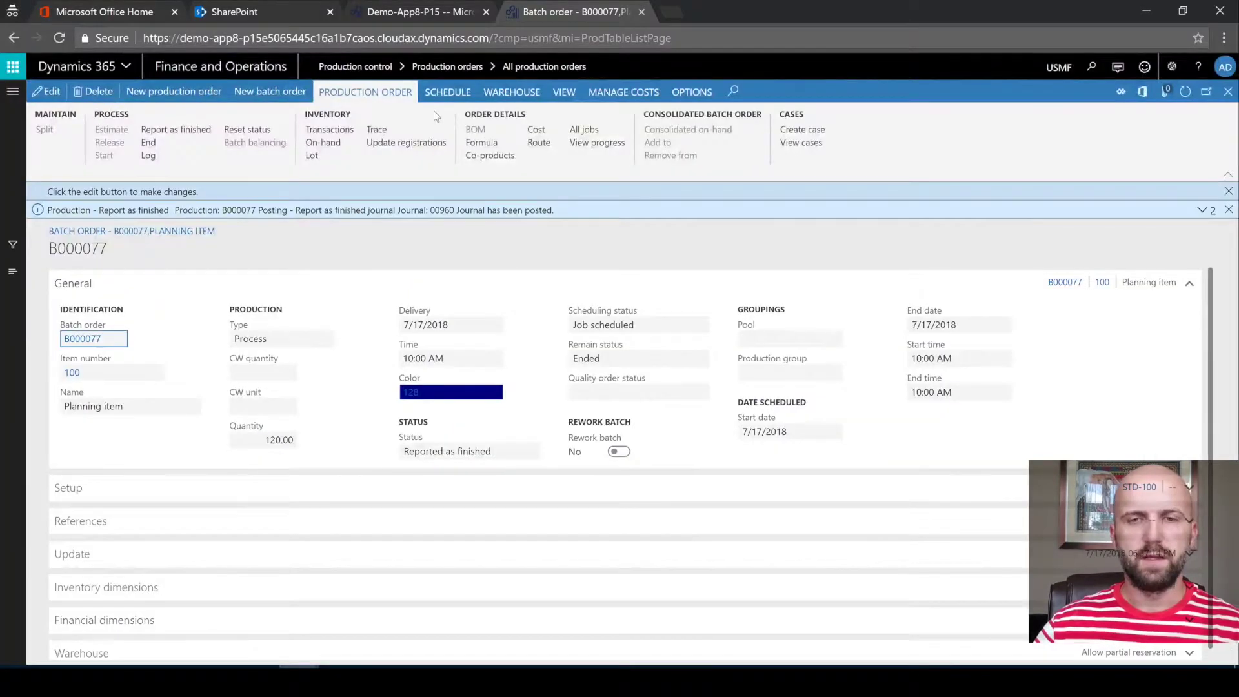
left_click(501, 144)
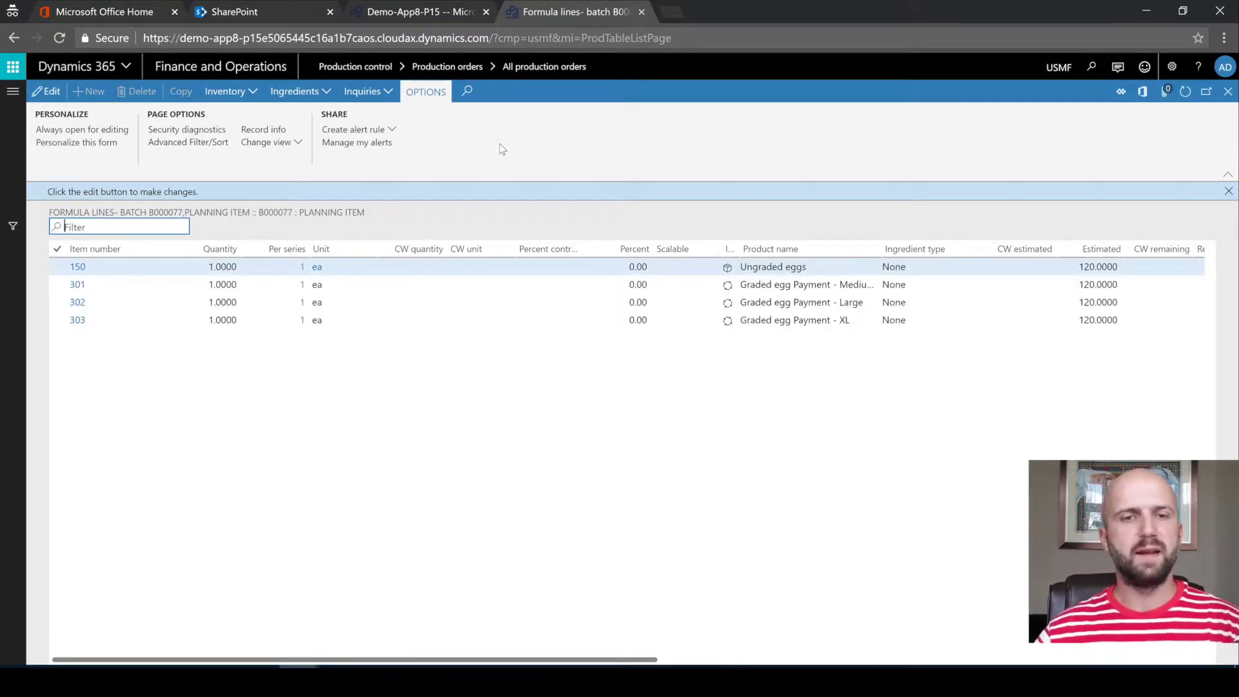
- Bring the formula lines' purchase order column into view and open the linked egg payment order
left_click(101, 267)
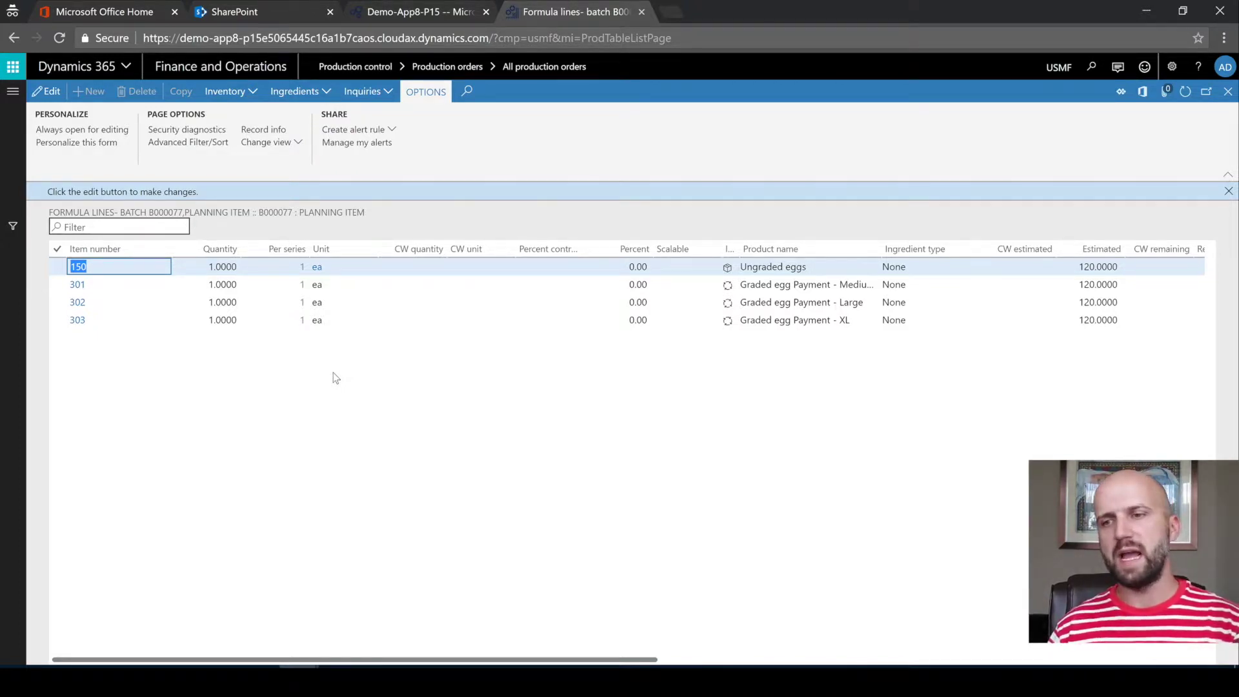
left_click_drag(656, 659, 1146, 659)
key("Home")
left_click(1204, 659)
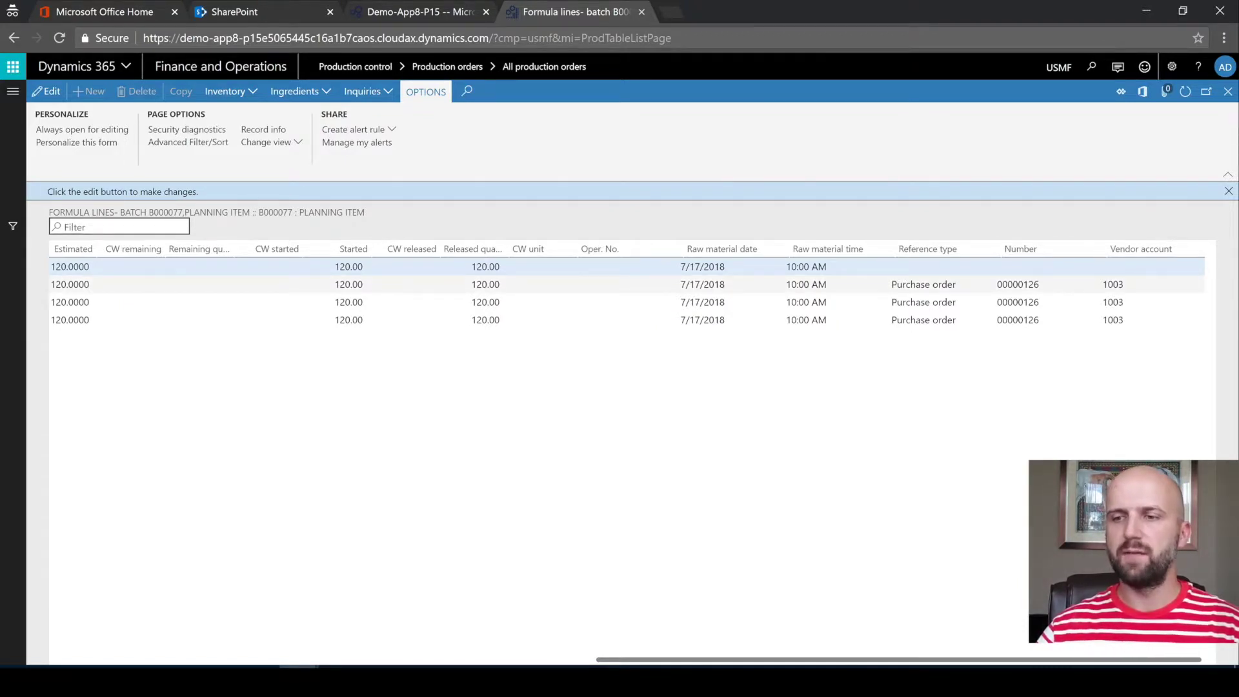
mouse_move(1113, 284)
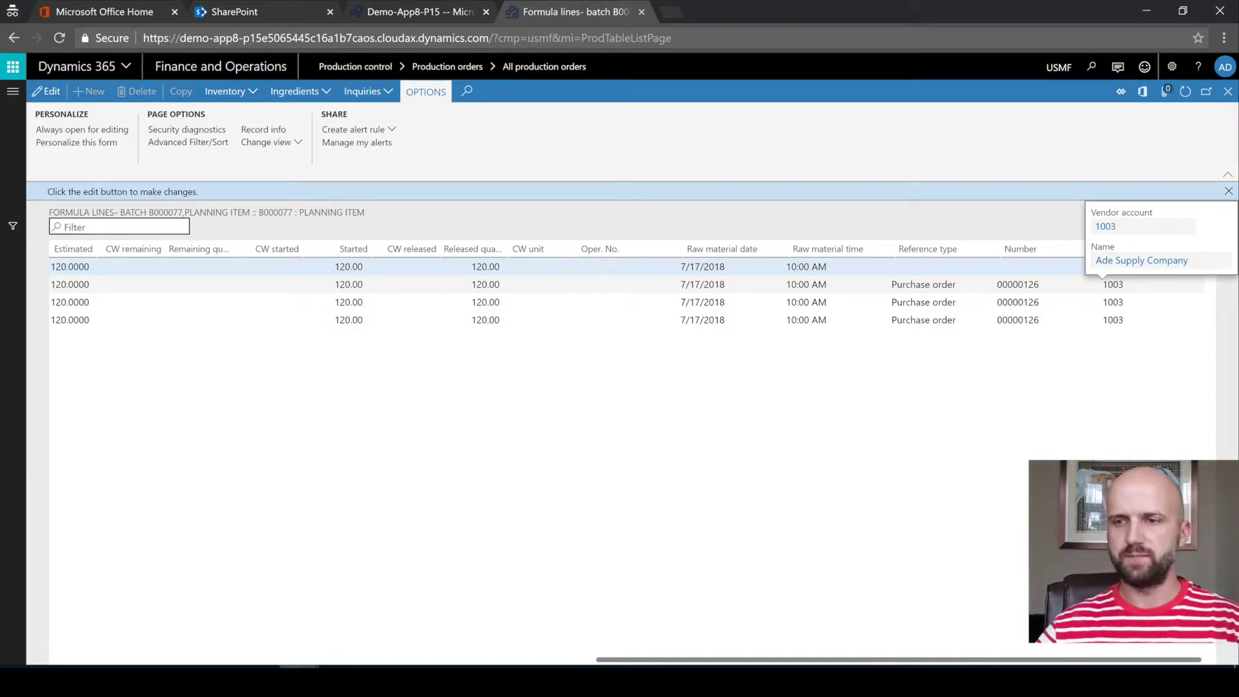
left_click(1030, 286)
left_click(1030, 286)
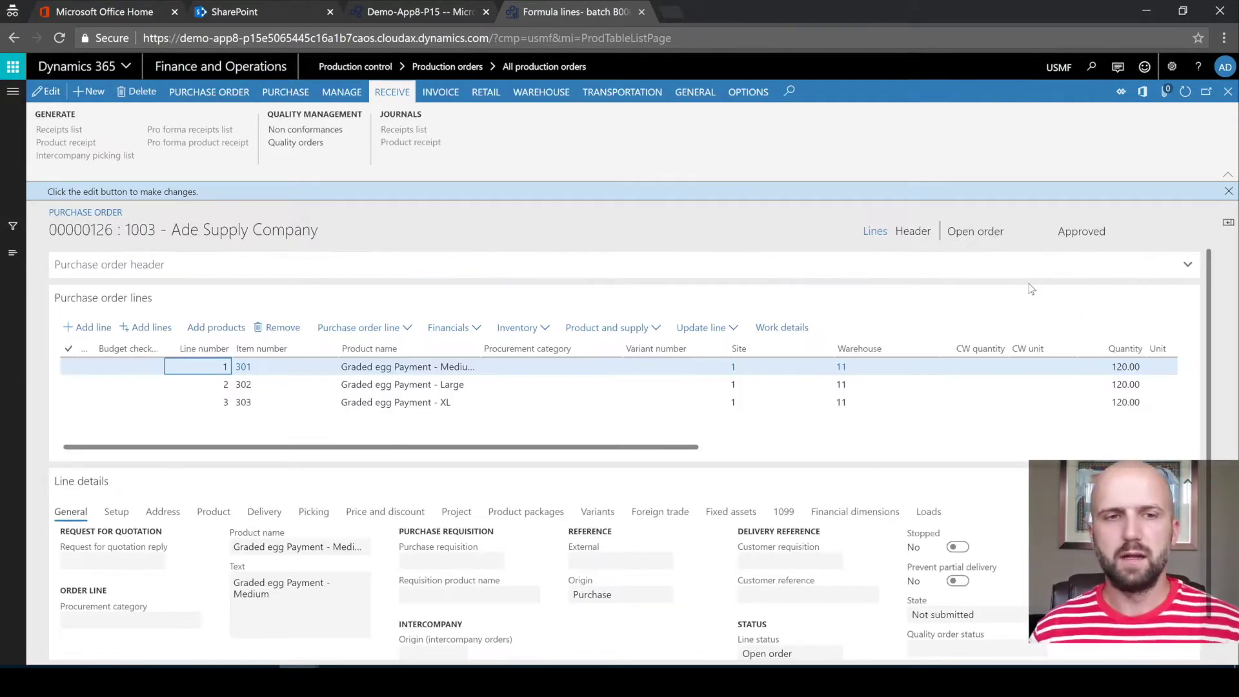
- Edit purchase order 00000126's line quantities to 60, 50 and 10
left_click(49, 91)
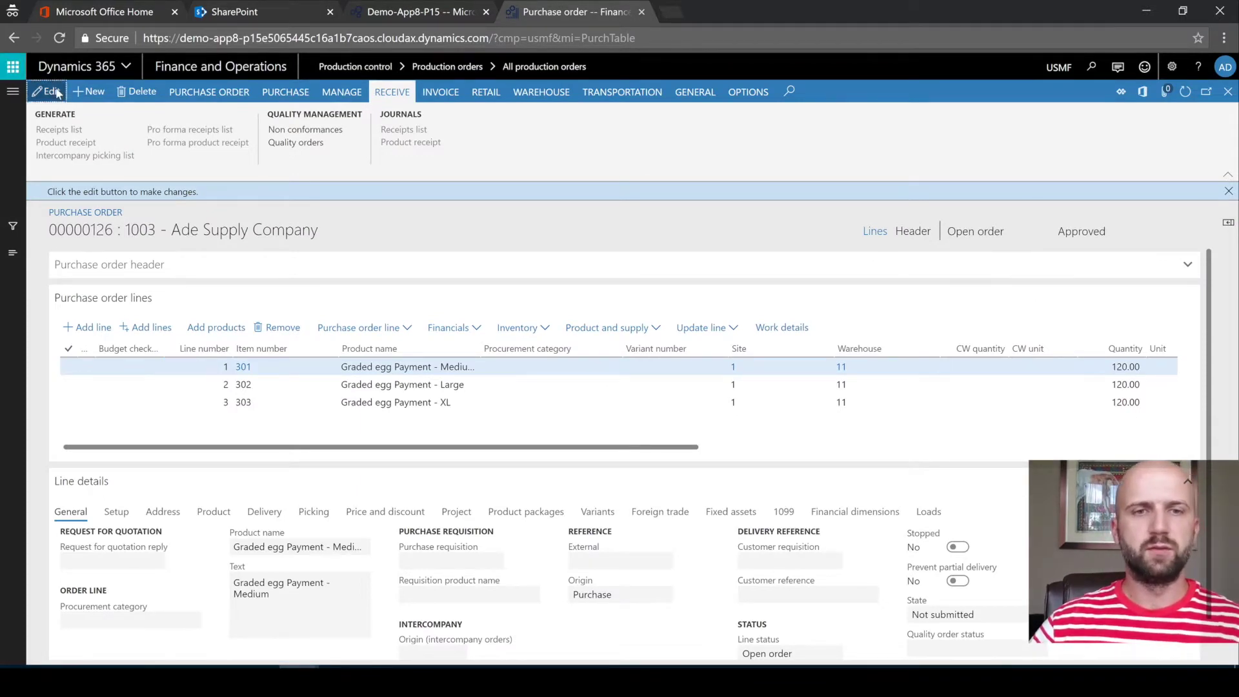
left_click_drag(693, 429, 902, 429)
left_click(747, 348)
double_click(746, 347)
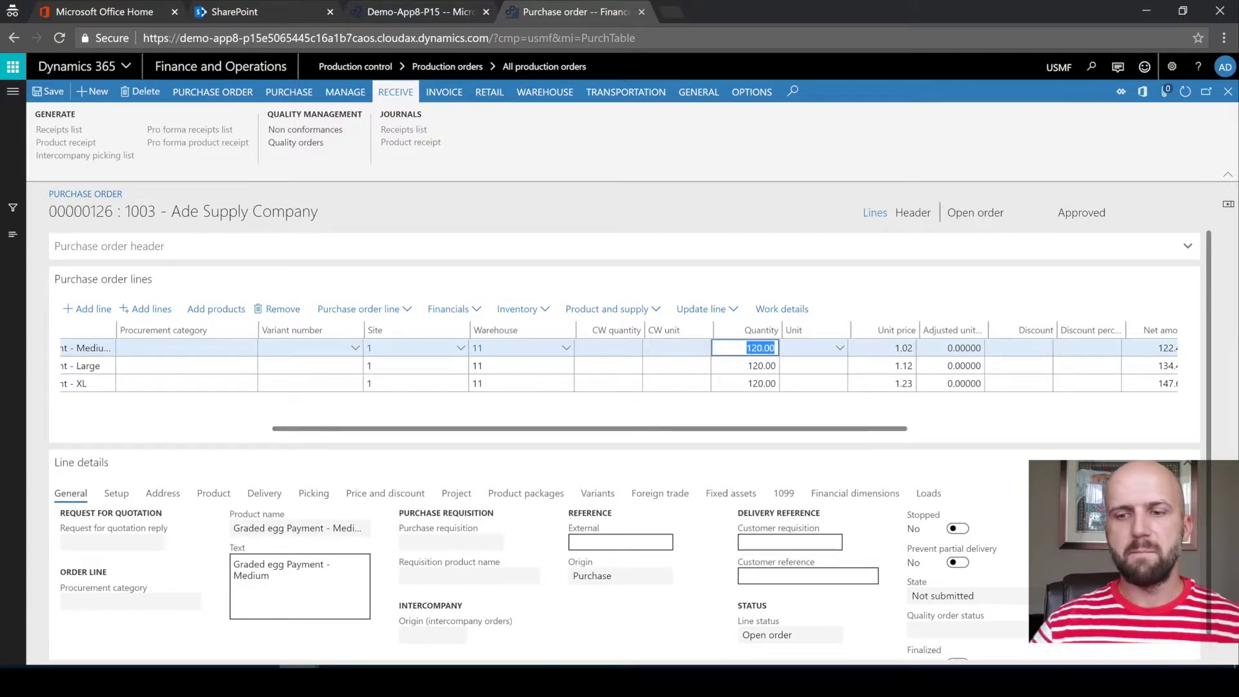
type("60")
key("Down")
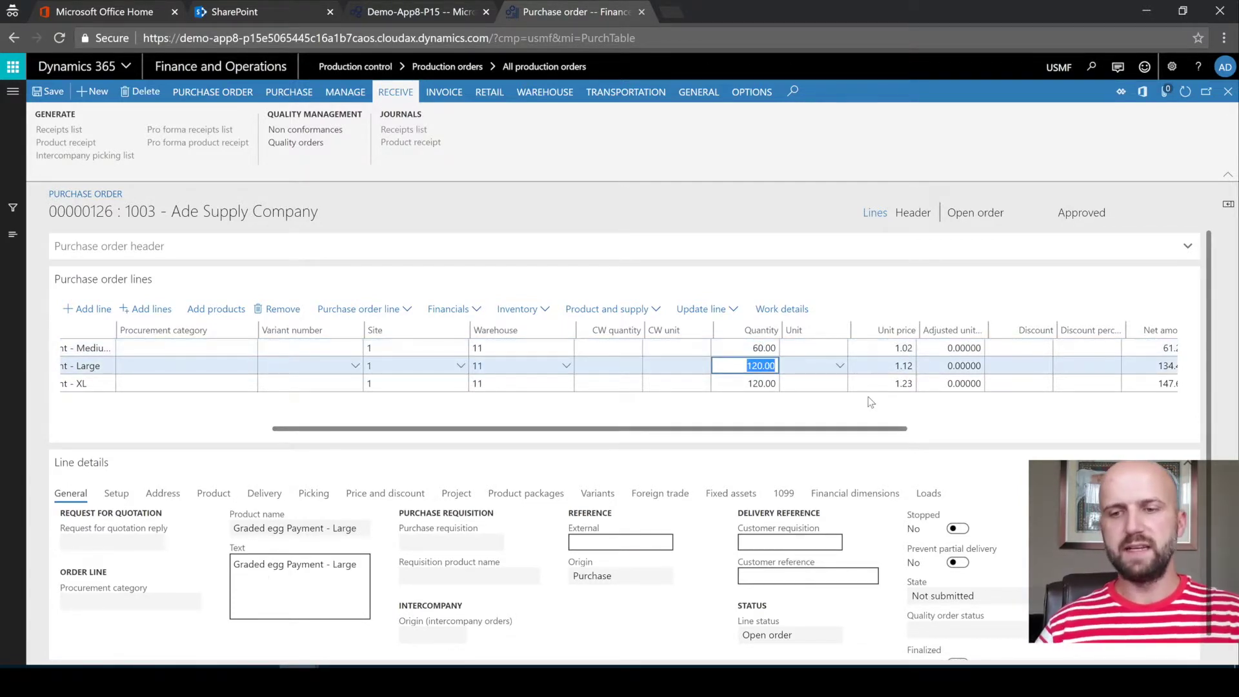
type("50")
key("Down")
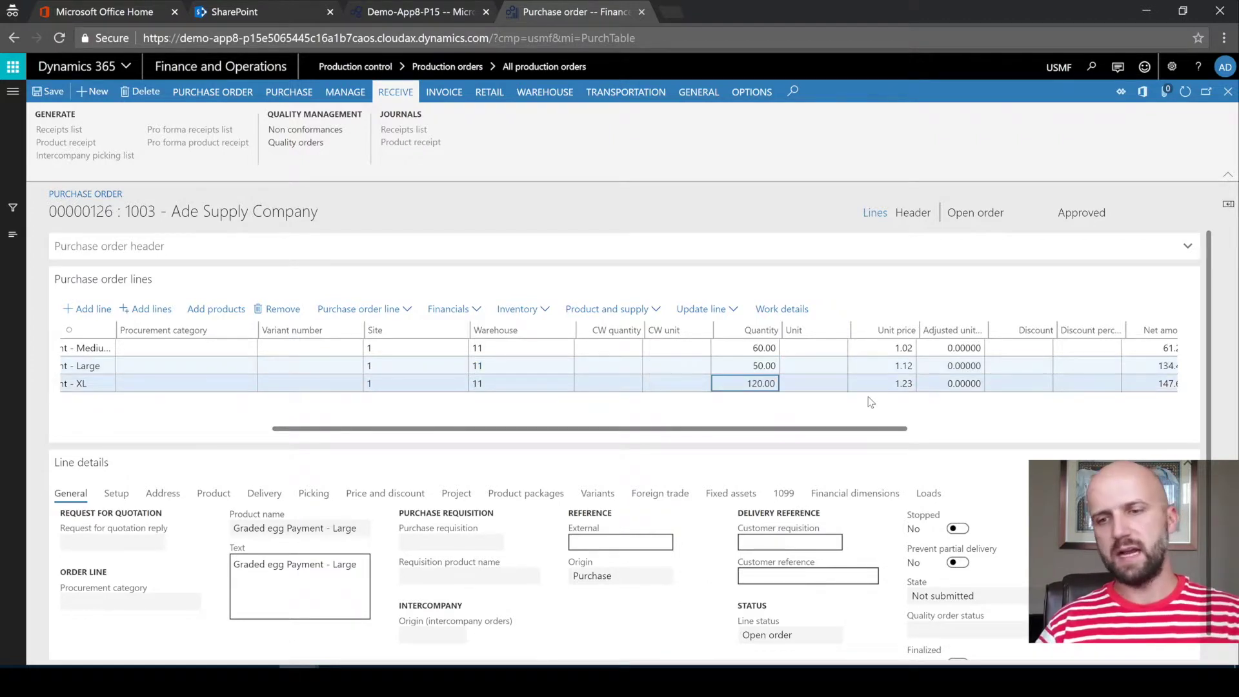
type("10")
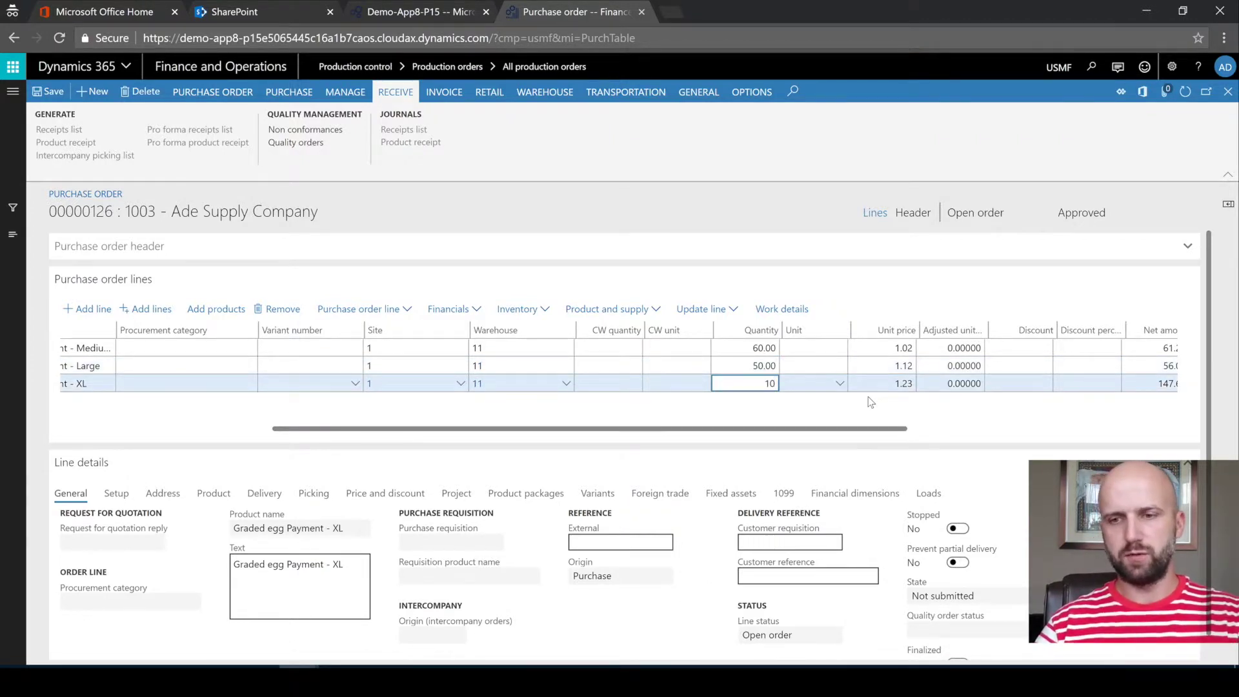
key("Up")
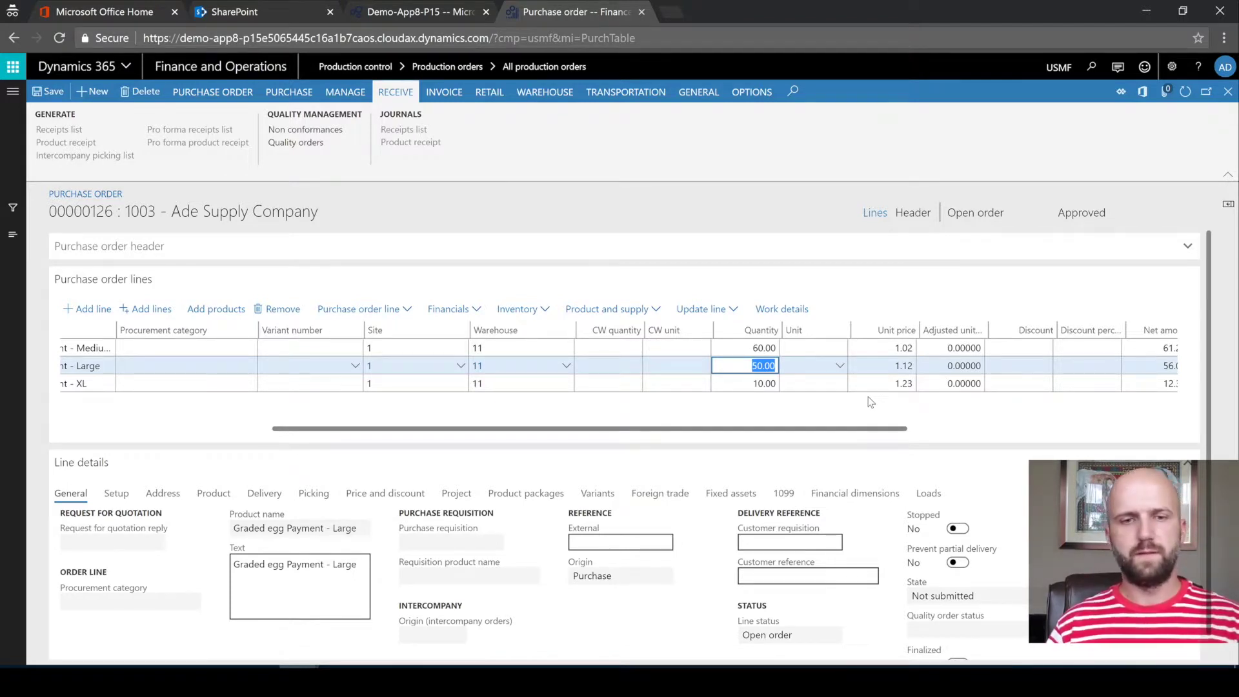
- Widen the Product name column and confirm purchase order 00000126
left_click_drag(859, 429, 653, 429)
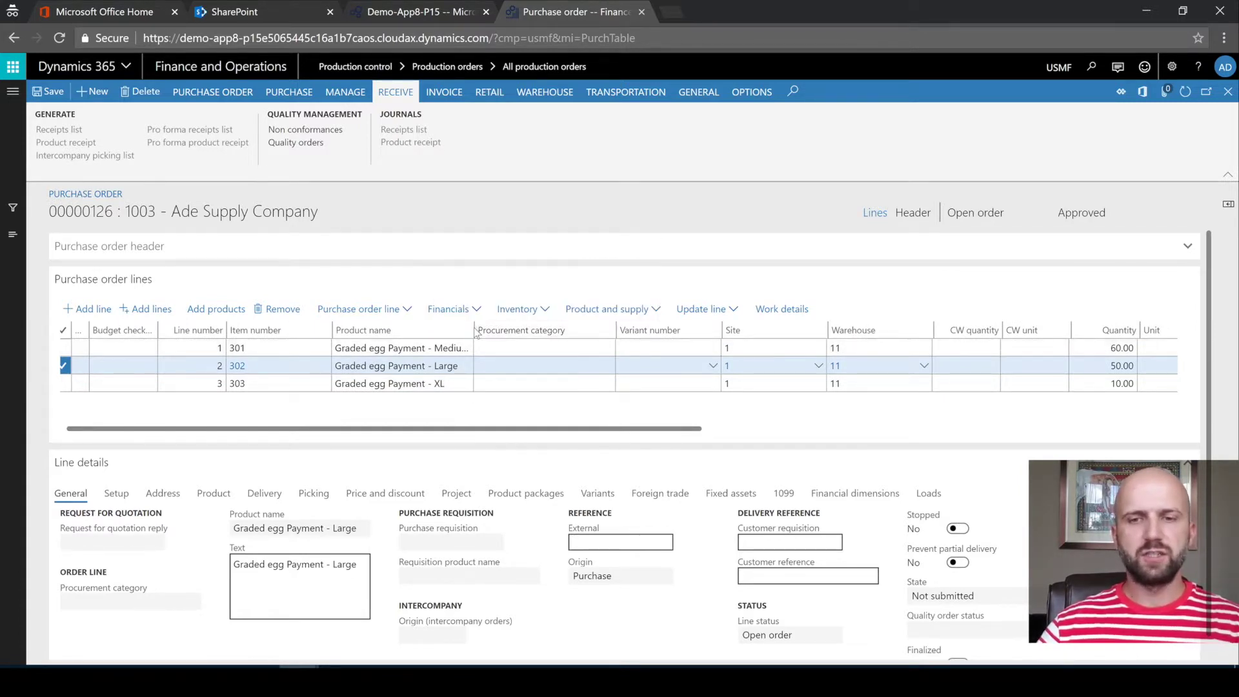
left_click_drag(475, 331, 531, 331)
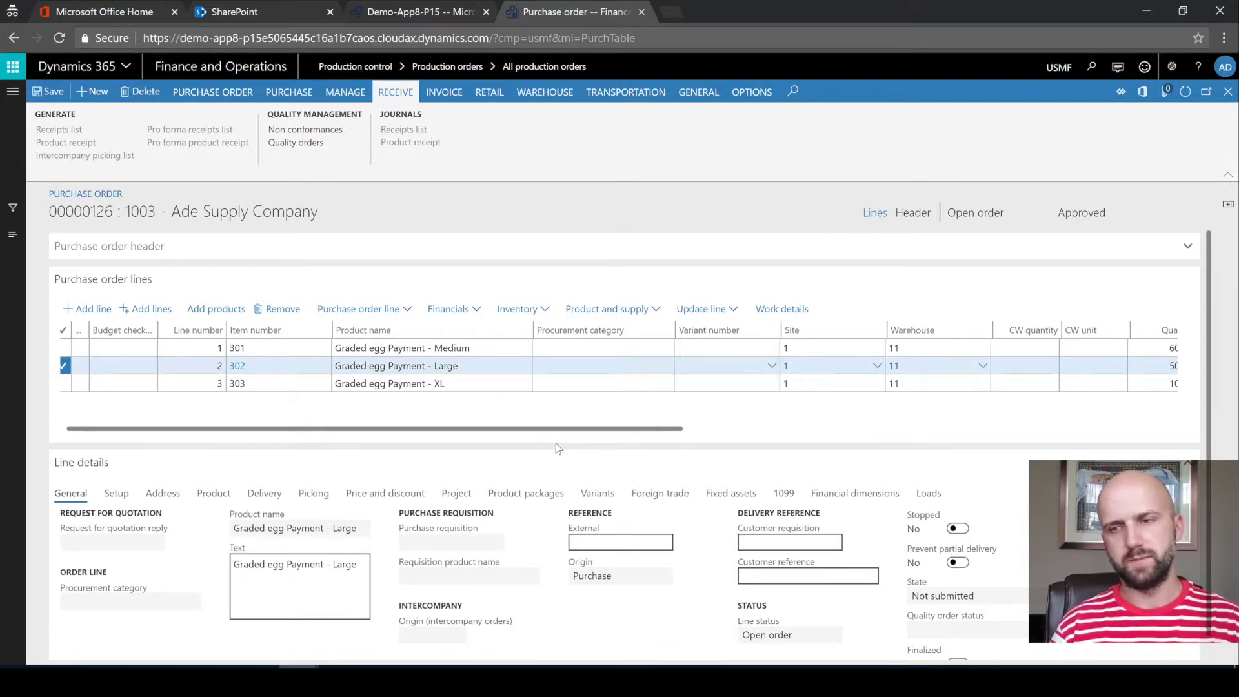
left_click_drag(559, 429, 663, 428)
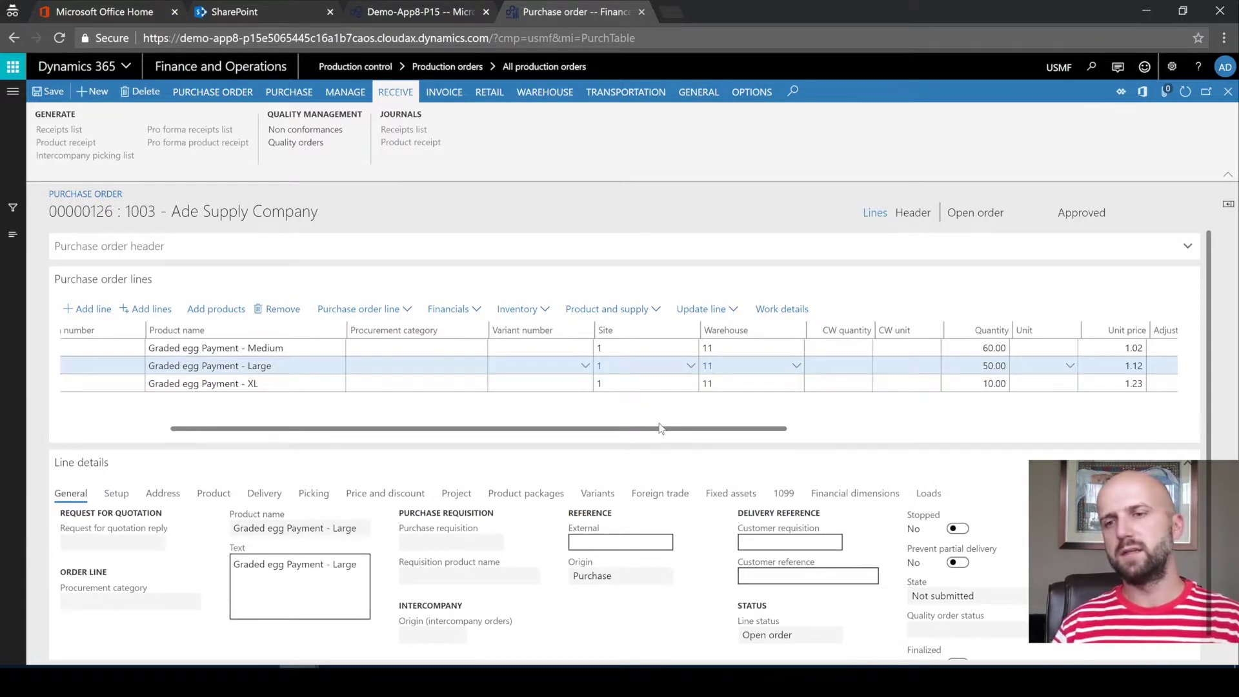
left_click(289, 92)
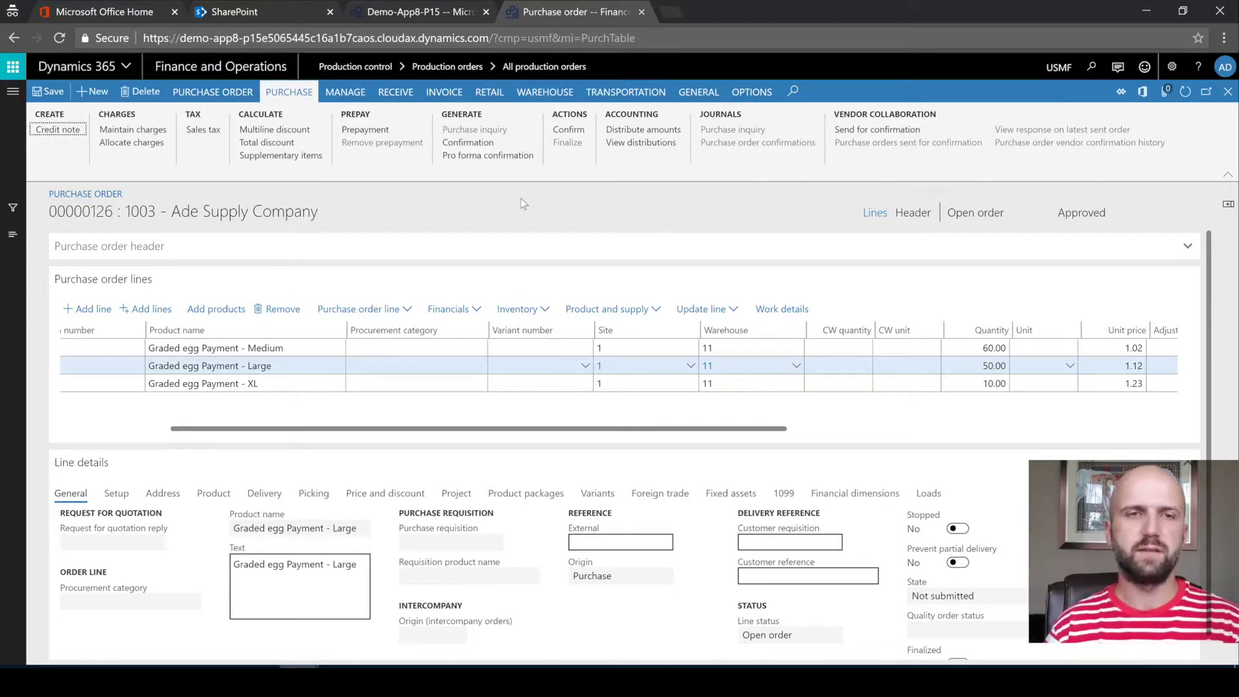
left_click(571, 131)
key("Return")
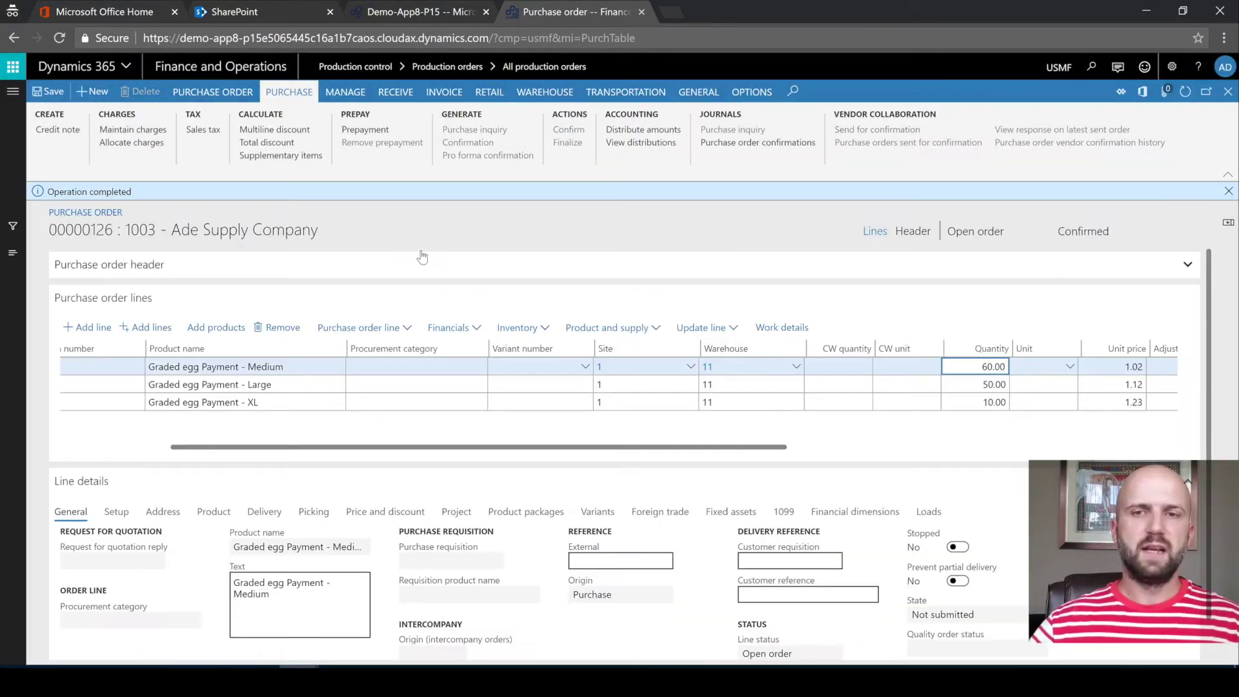
- Post vendor invoice 1023 for purchase order 00000126 after updating its match status
left_click(442, 100)
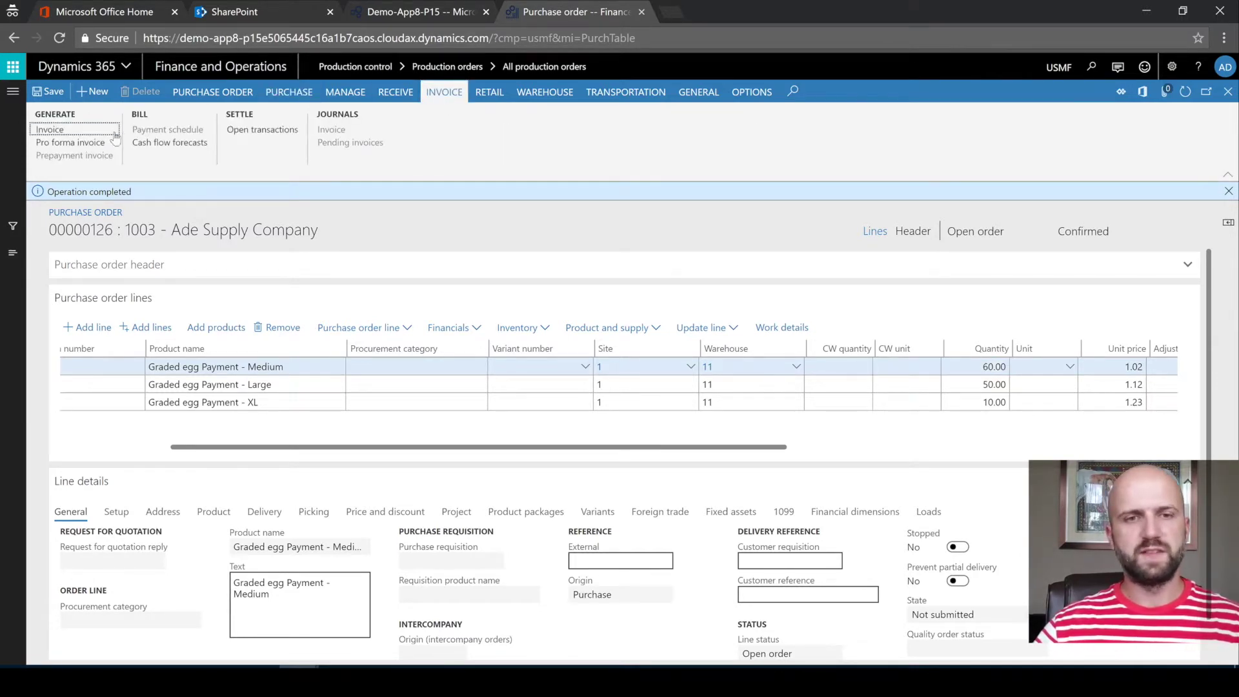
left_click(98, 131)
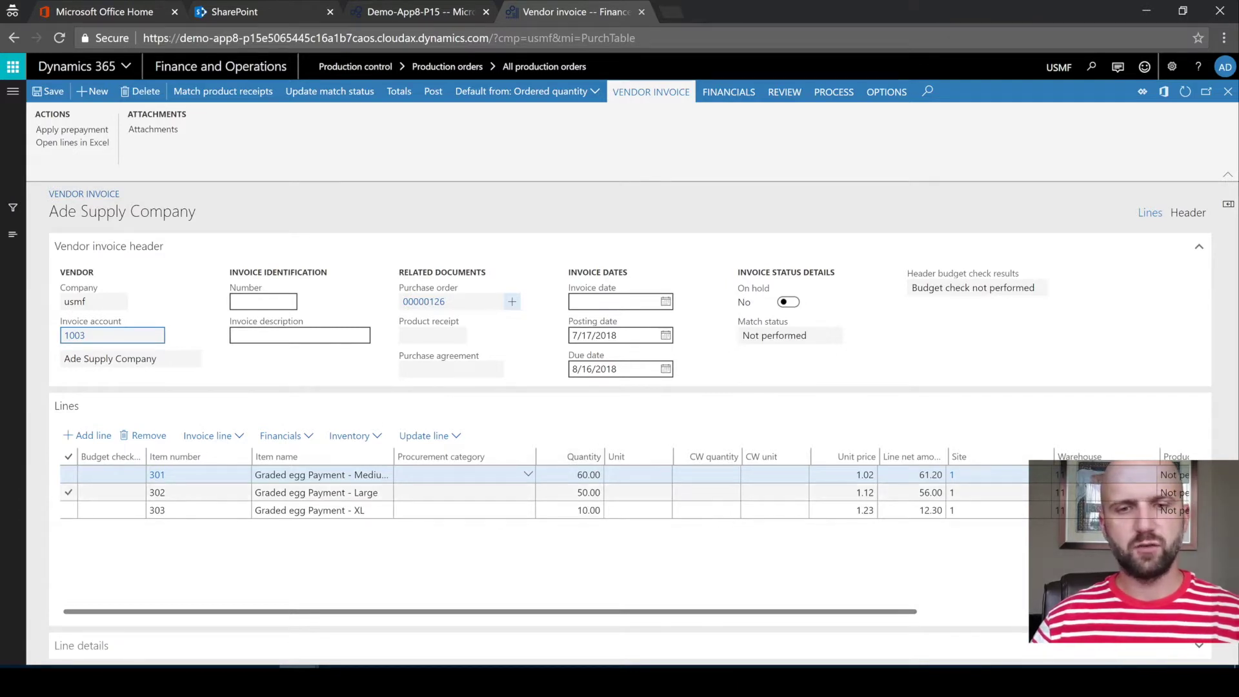
left_click(263, 301)
type("1023")
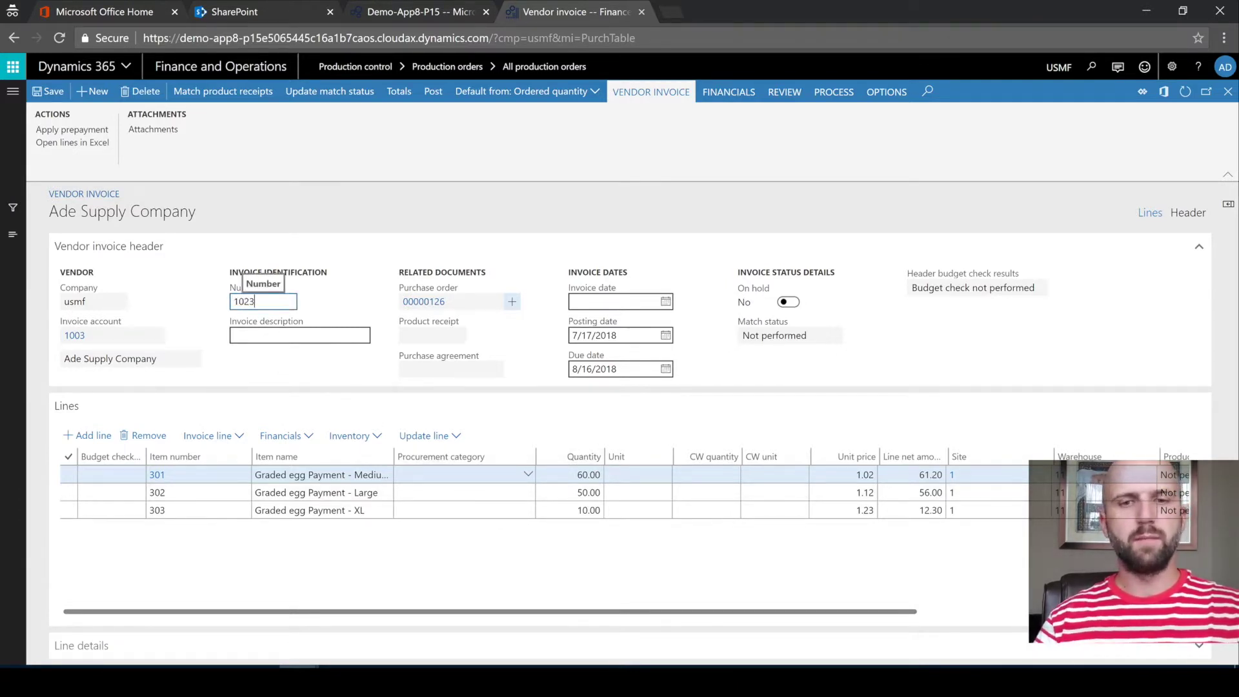
left_click(362, 104)
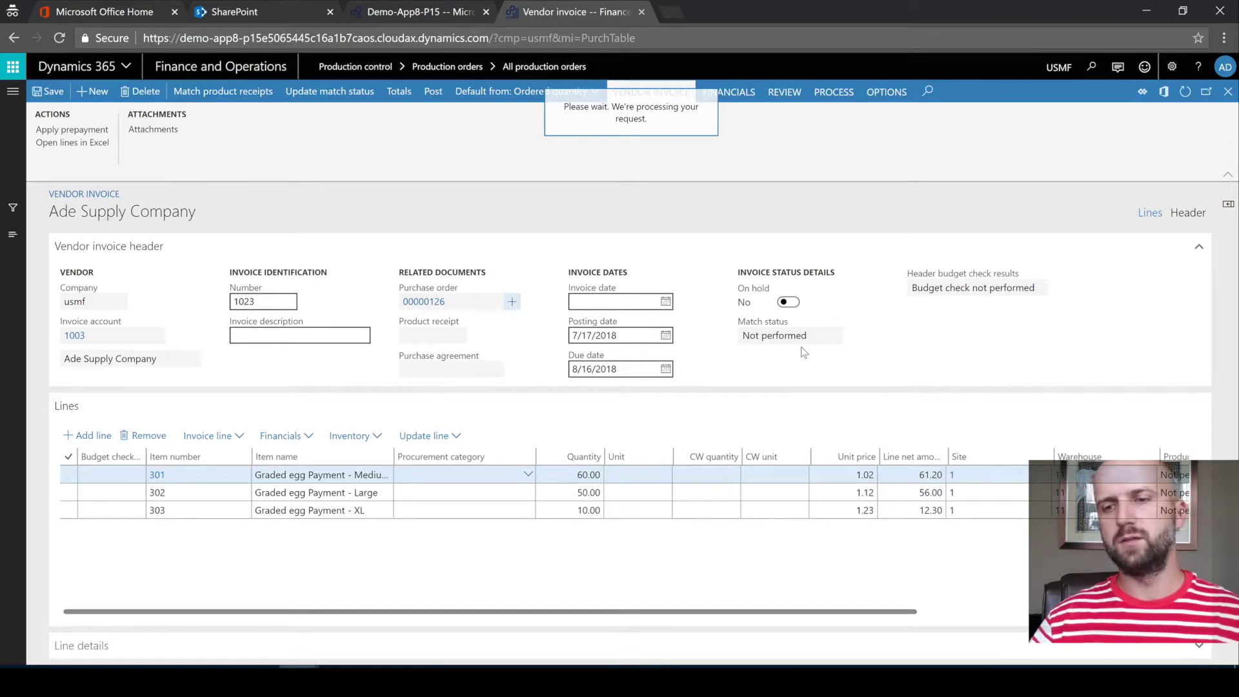
left_click(441, 93)
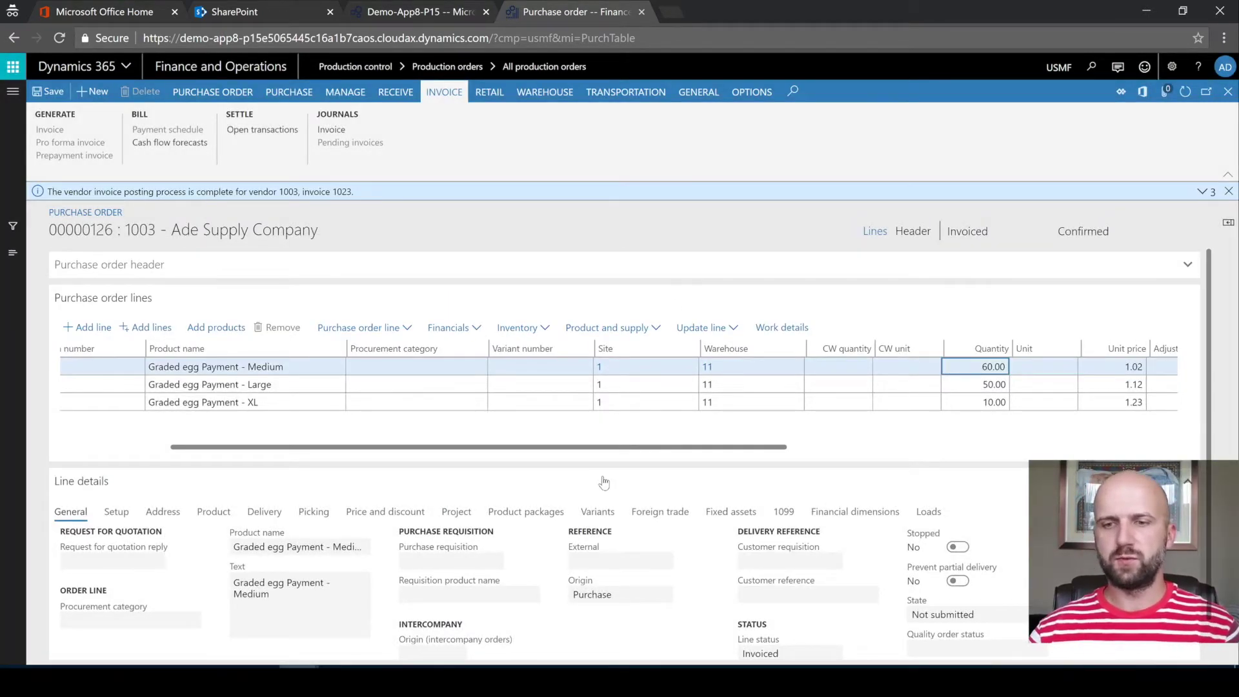
- Check the purchase order lines' Net amount column, then bring up the PowerPoint summary slides
left_click_drag(686, 455, 885, 457)
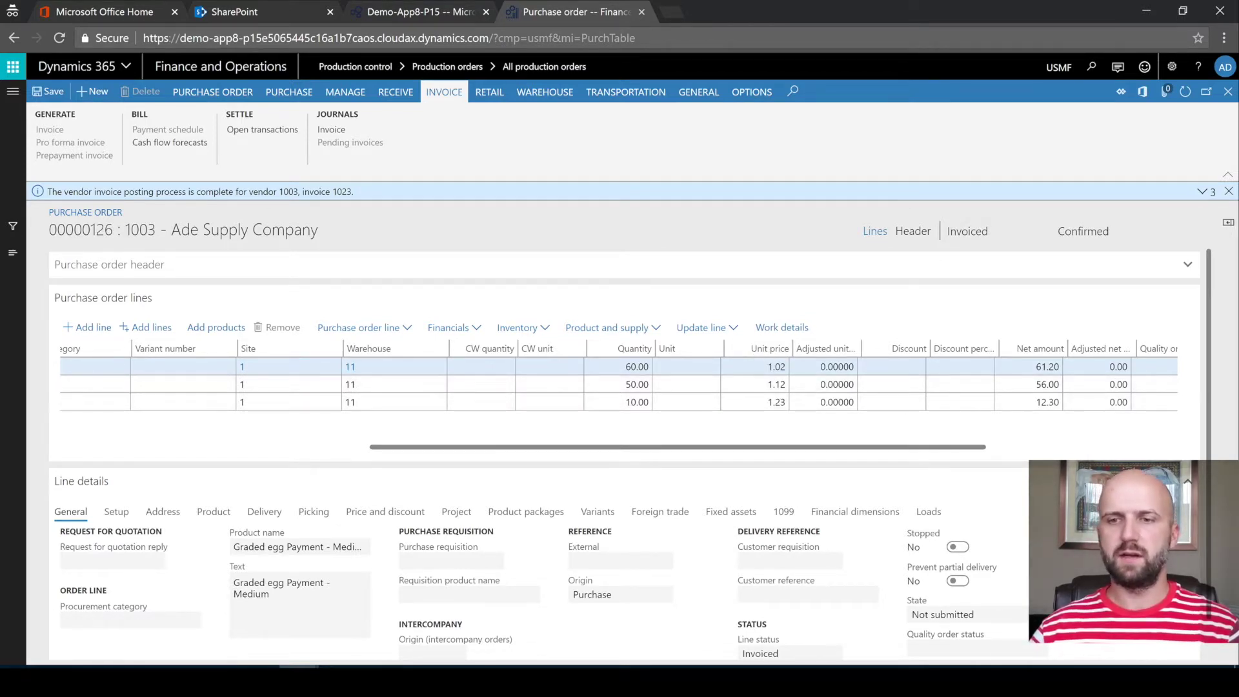
left_click(617, 663)
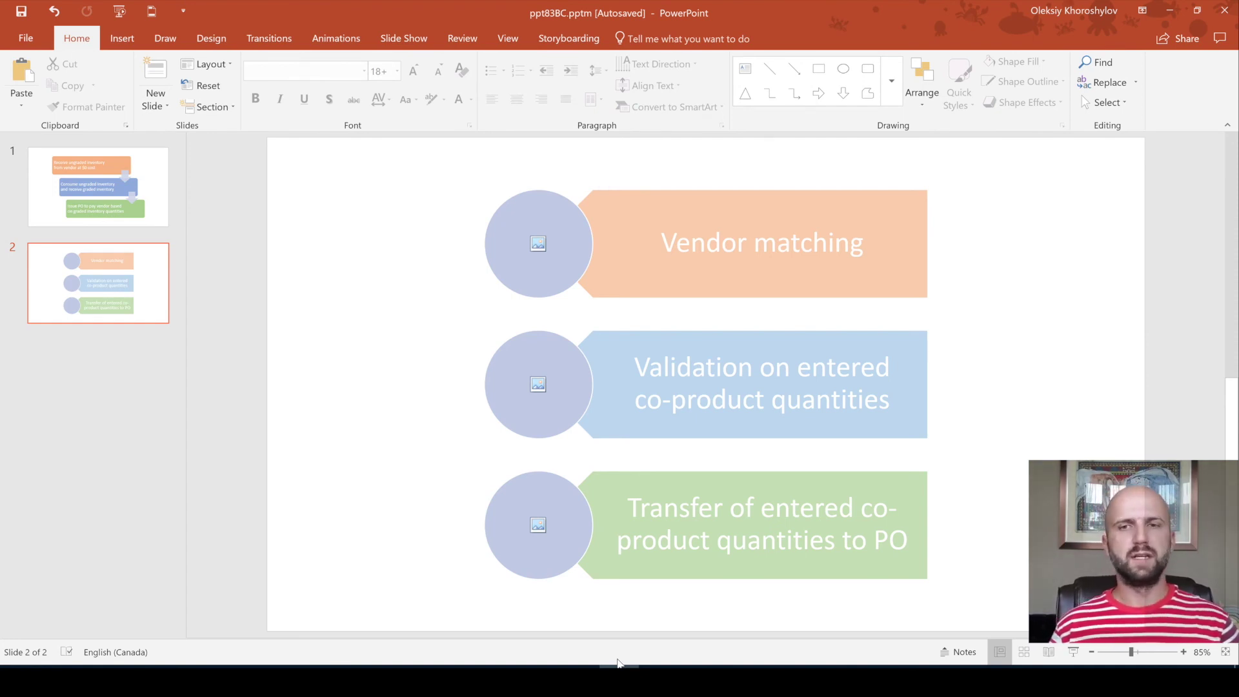
- Return to slide 1, the three-step flow from receiving ungraded inventory at $0 cost to issuing the PO
left_click(97, 187)
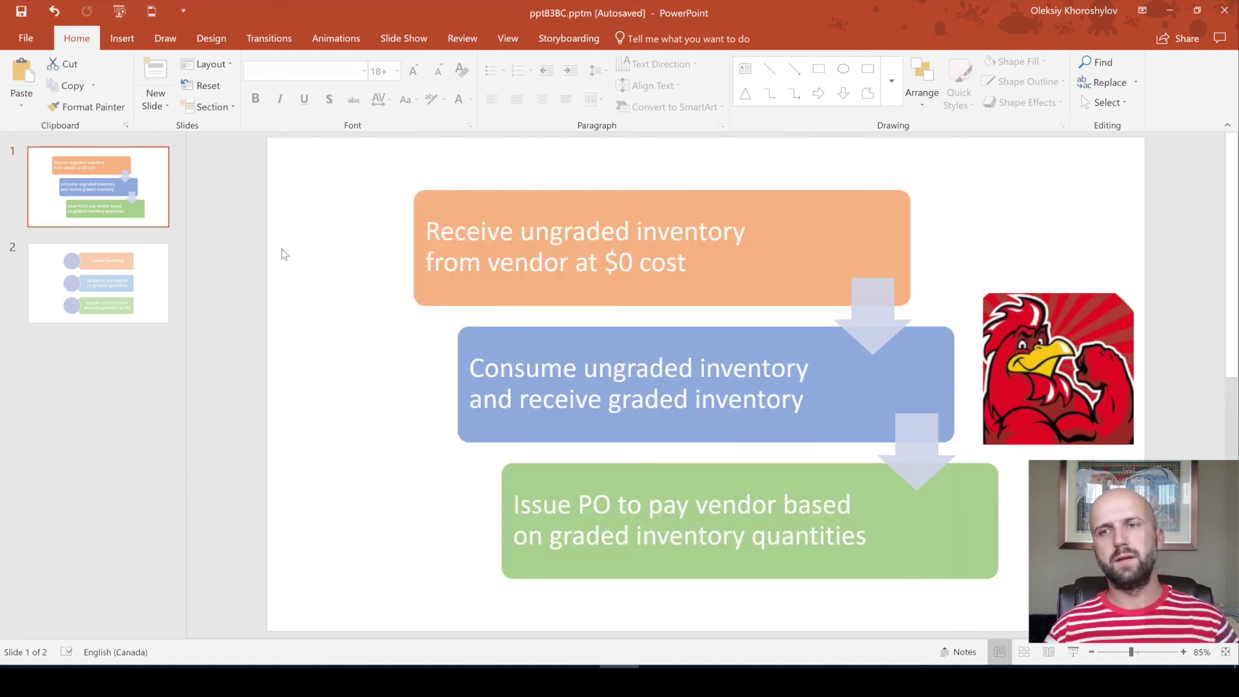